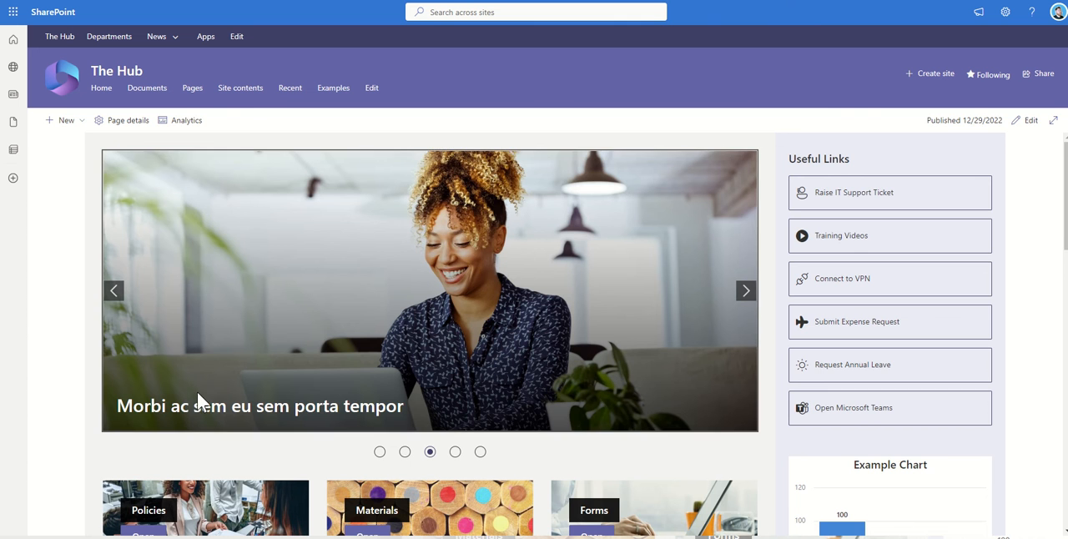
Step: View the news article "Morbi ac sem eu sem porta tempor" on The Hub and return to the home page
left_click(202, 406)
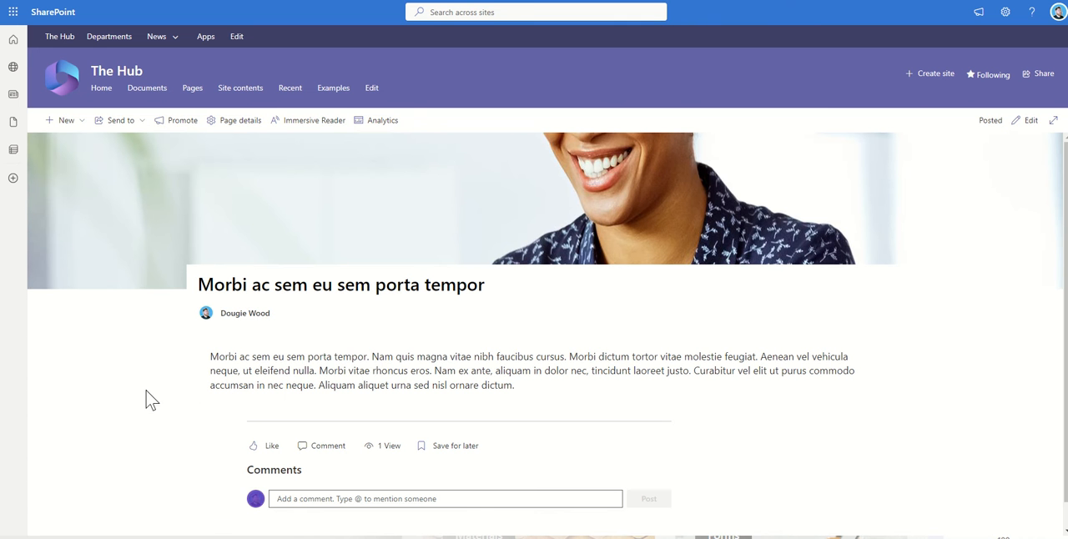
left_click(14, 1)
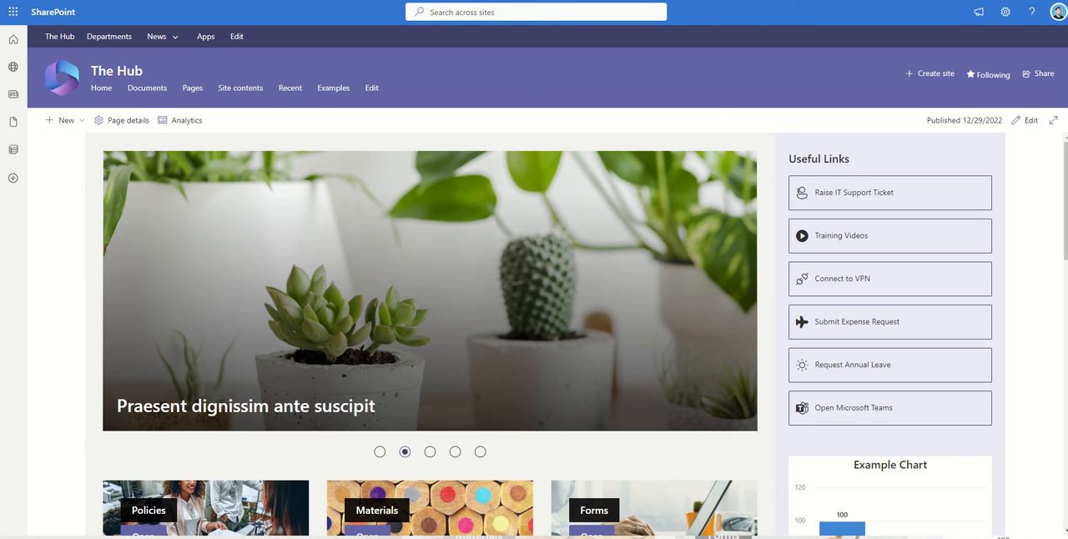
Step: Switch to the Microsoft 365 home page, search for SharePoint and open the app
mouse_move(176, 28)
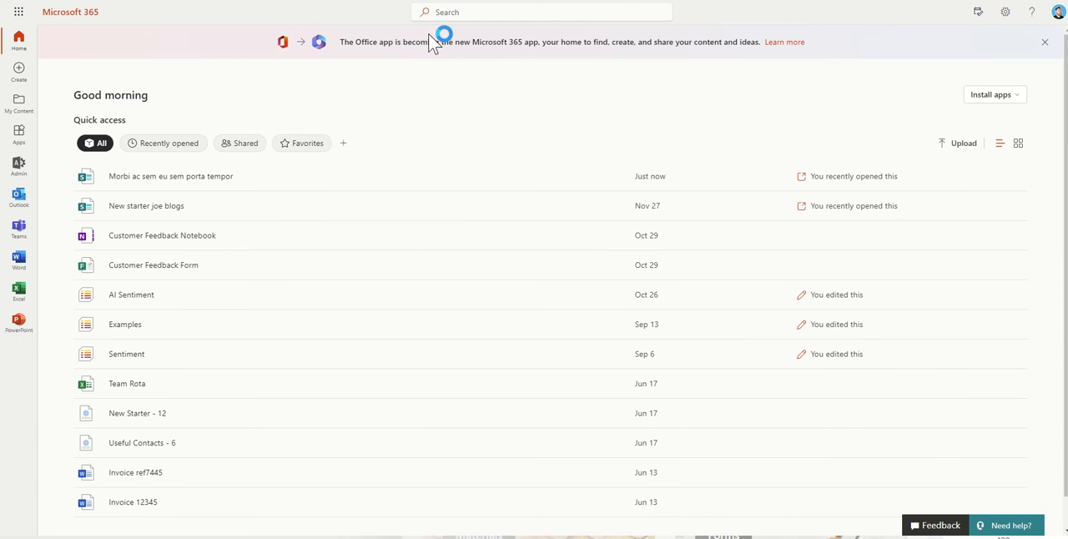
left_click(453, 12)
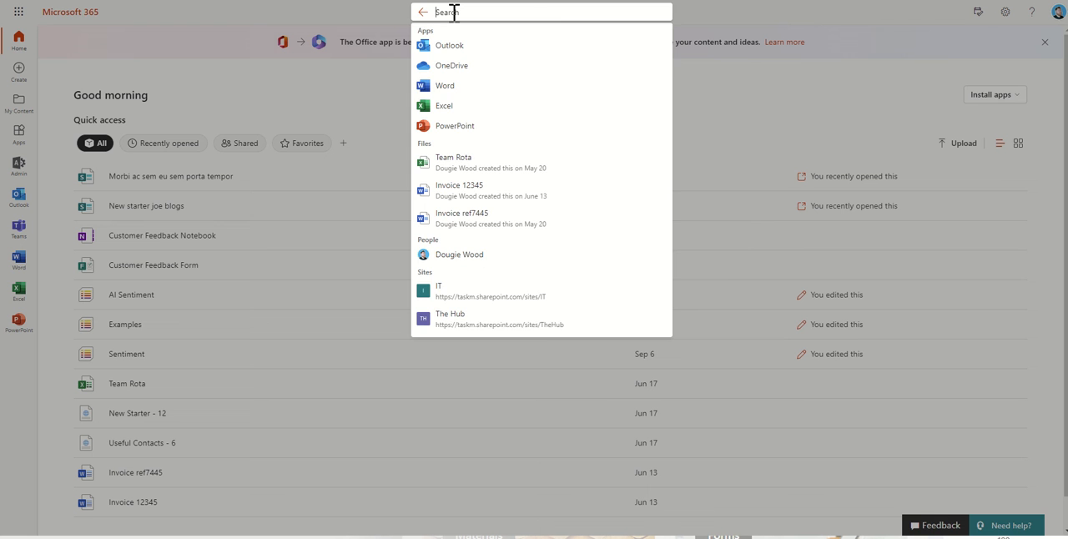
type("Sahre")
key("ctrl+a")
type("S")
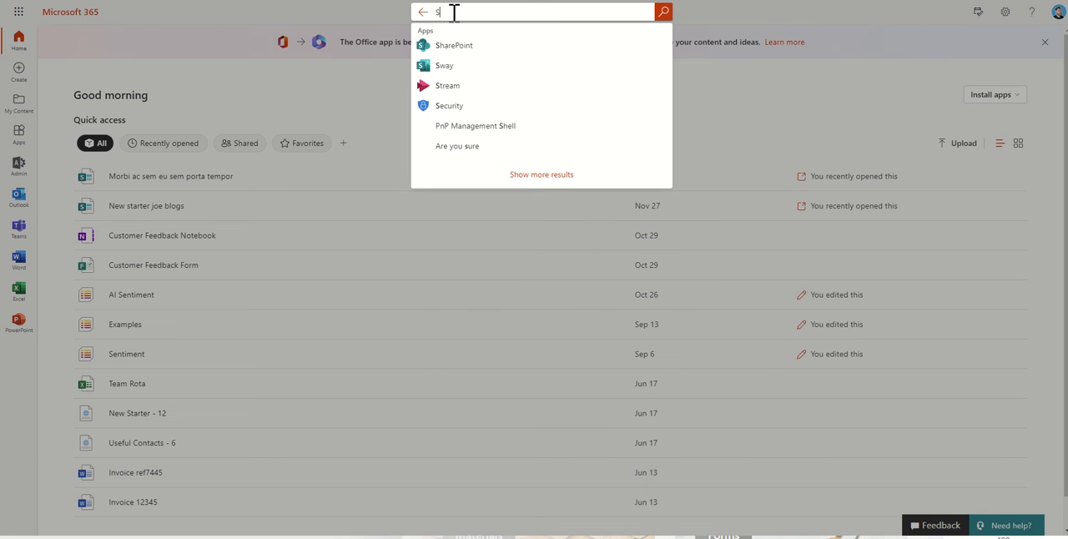
type("HAREPOIN")
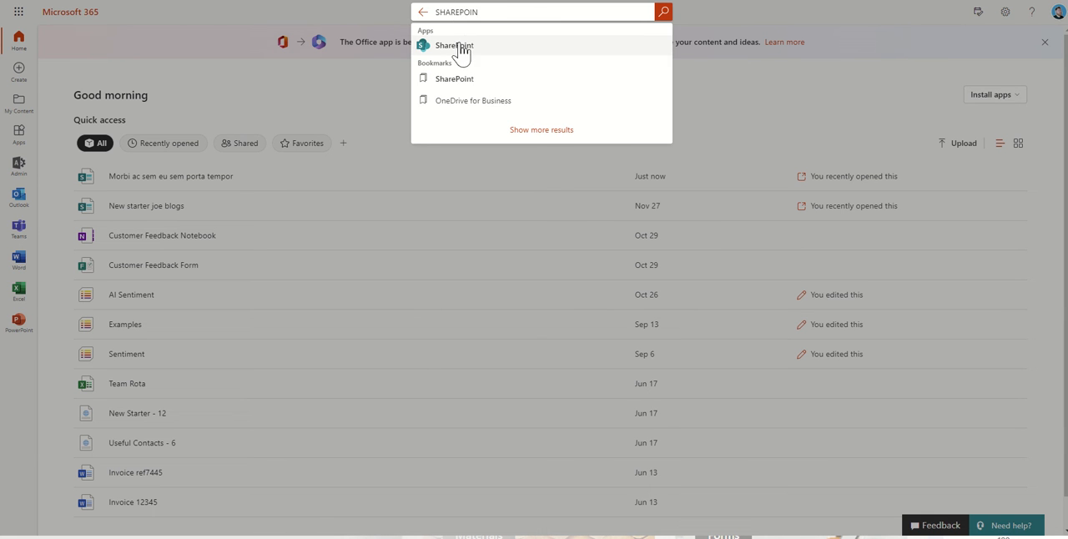
left_click(461, 52)
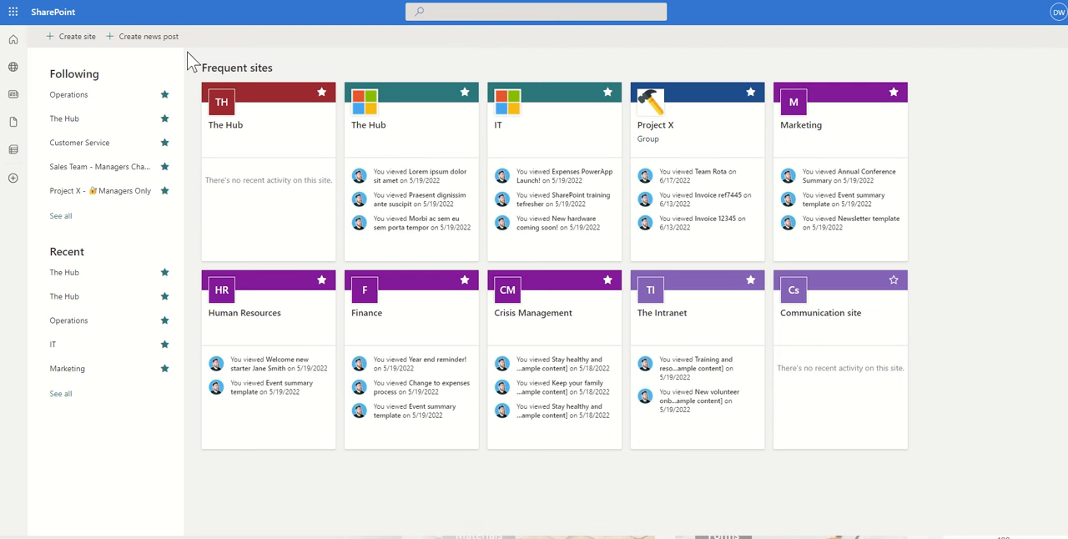
Step: Create a communication site named "Site 1" and dismiss the offer to browse site templates
left_click(73, 38)
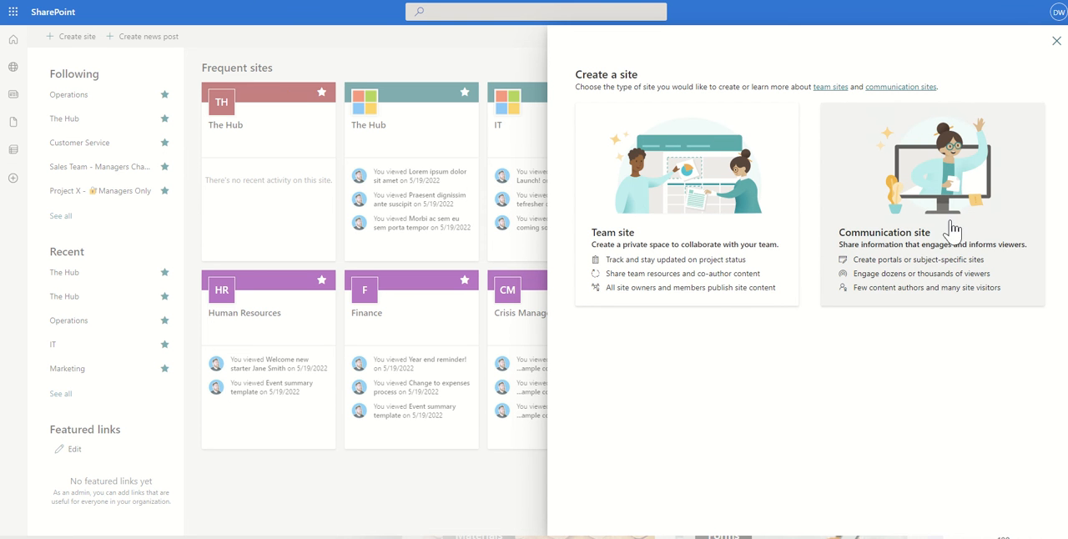
left_click(924, 233)
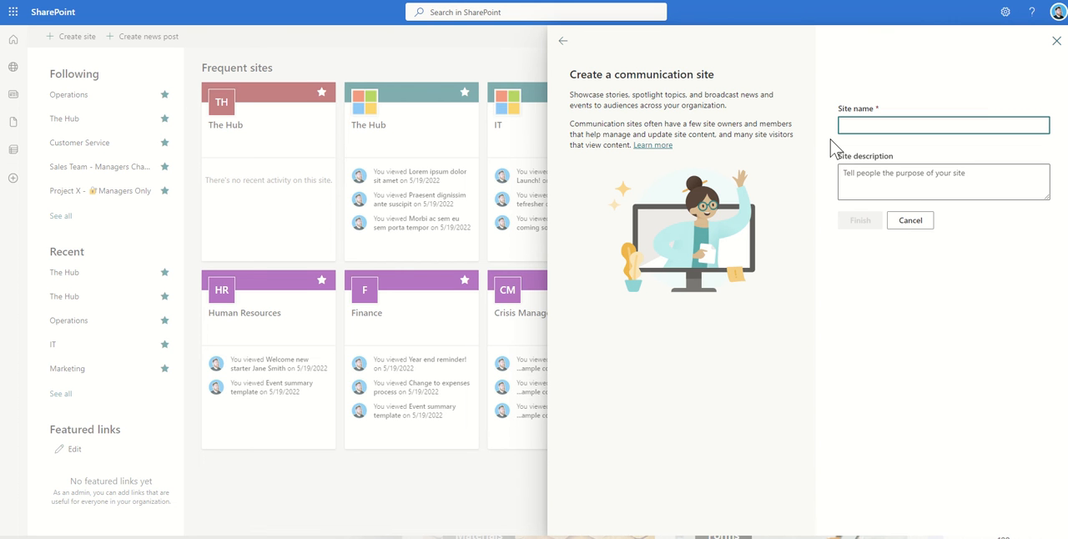
type("sITE 1")
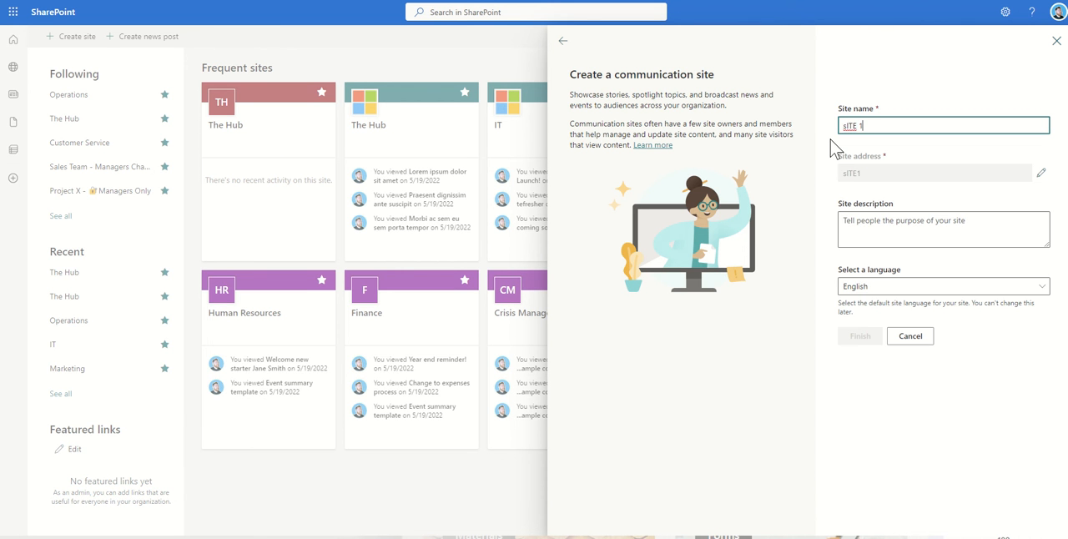
key("ctrl+a")
type("Site 1")
left_click(831, 150)
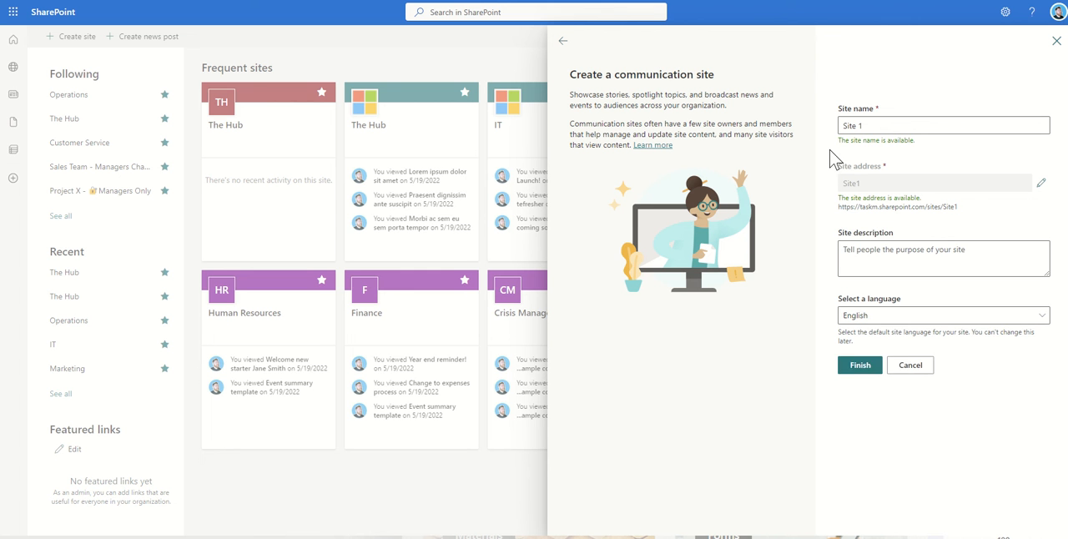
left_click(860, 366)
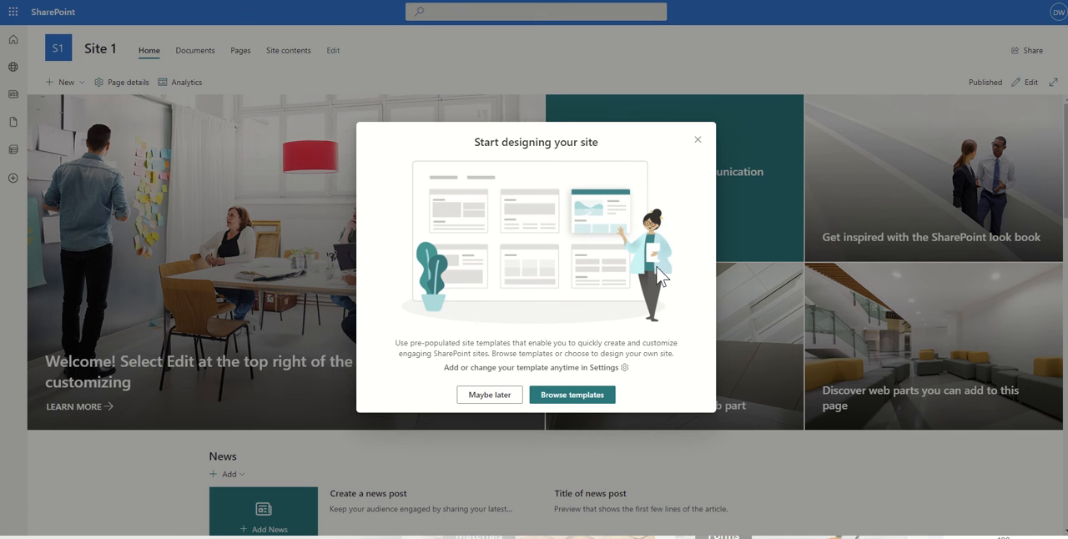
left_click(697, 140)
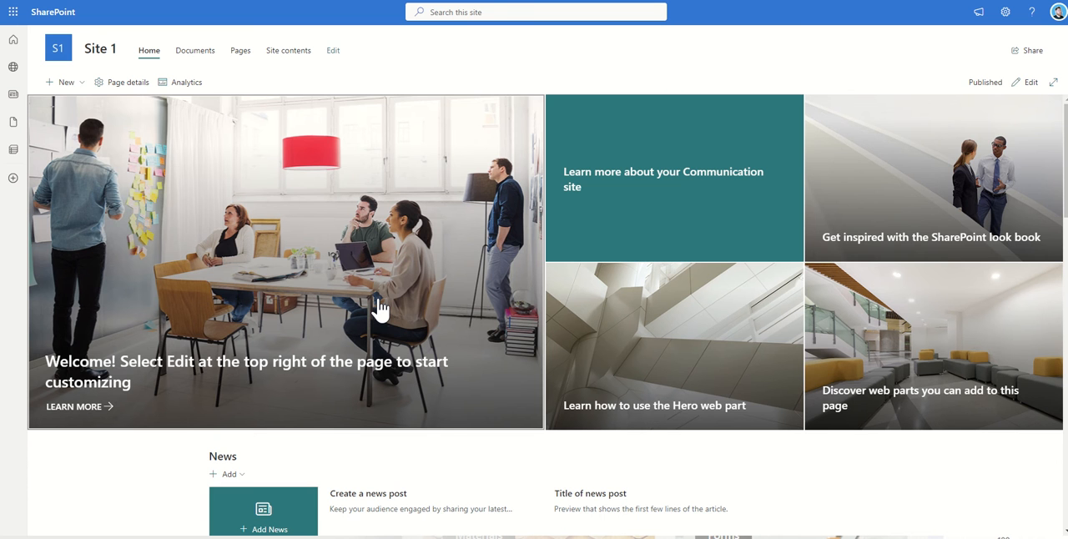
Step: Put the Site 1 home page into edit mode and delete the hero section at its top
scroll(379, 309, "down", 3)
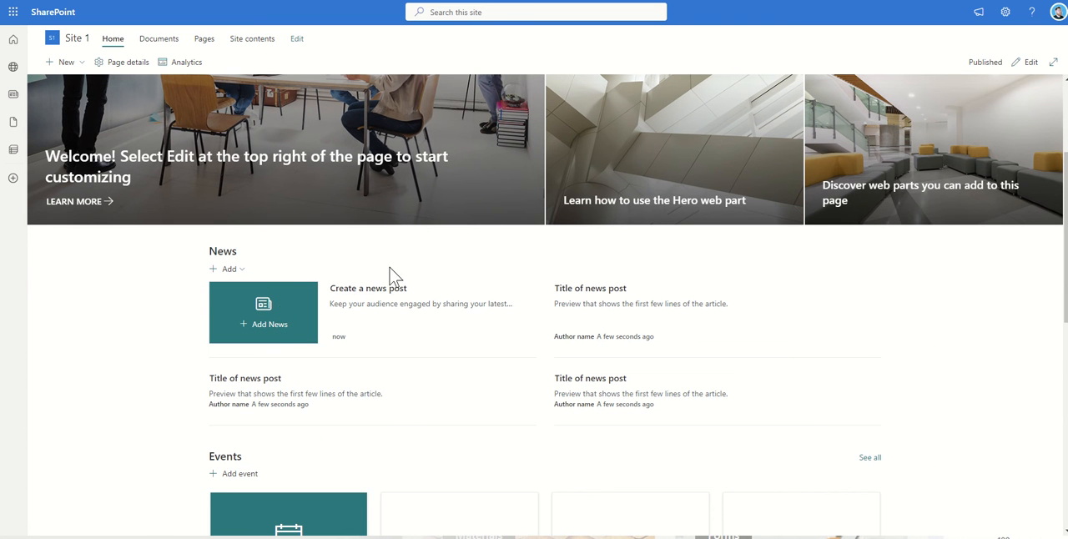
scroll(169, 357, "down", 2)
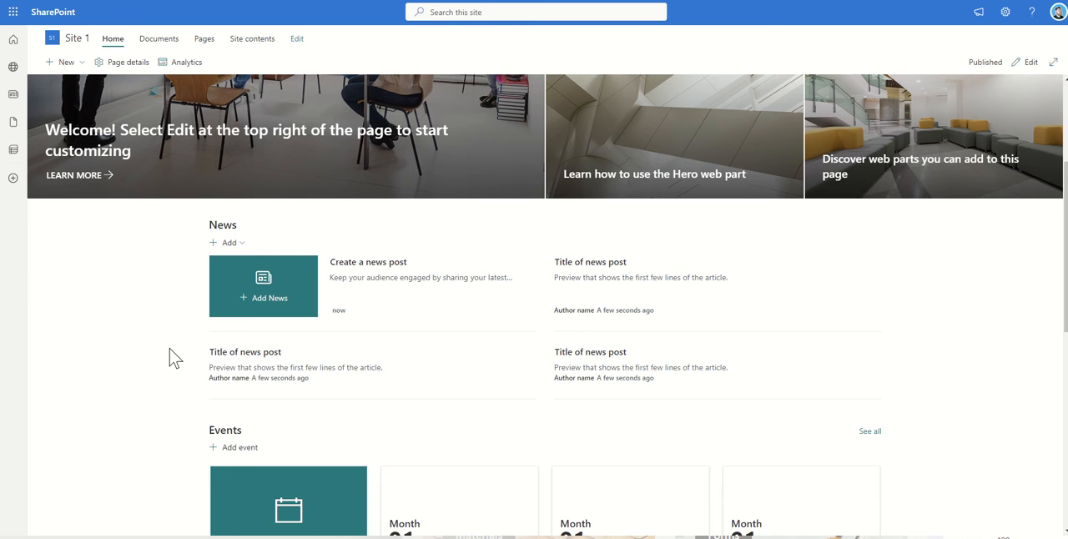
scroll(169, 357, "up", 3)
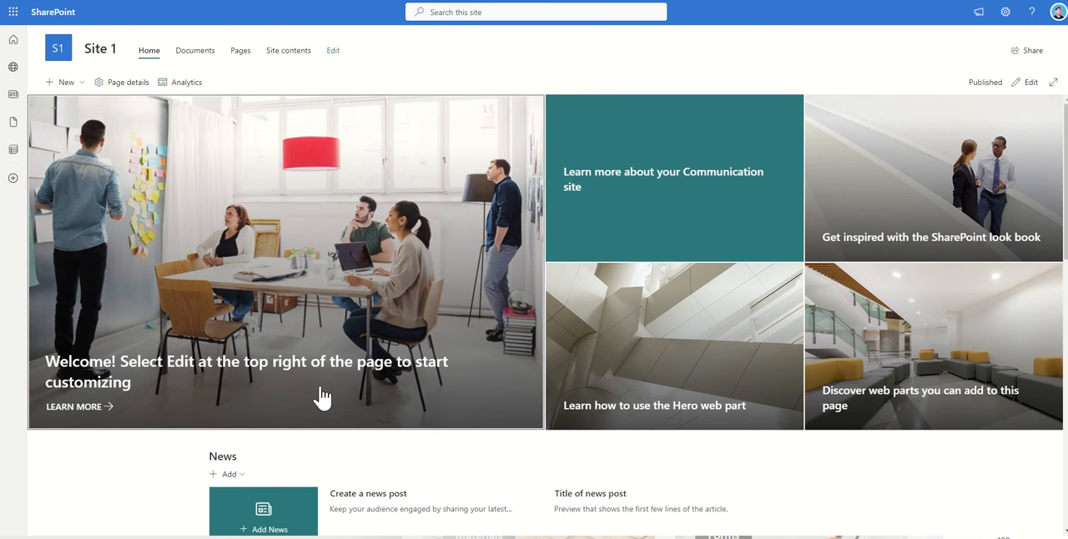
left_click(1030, 81)
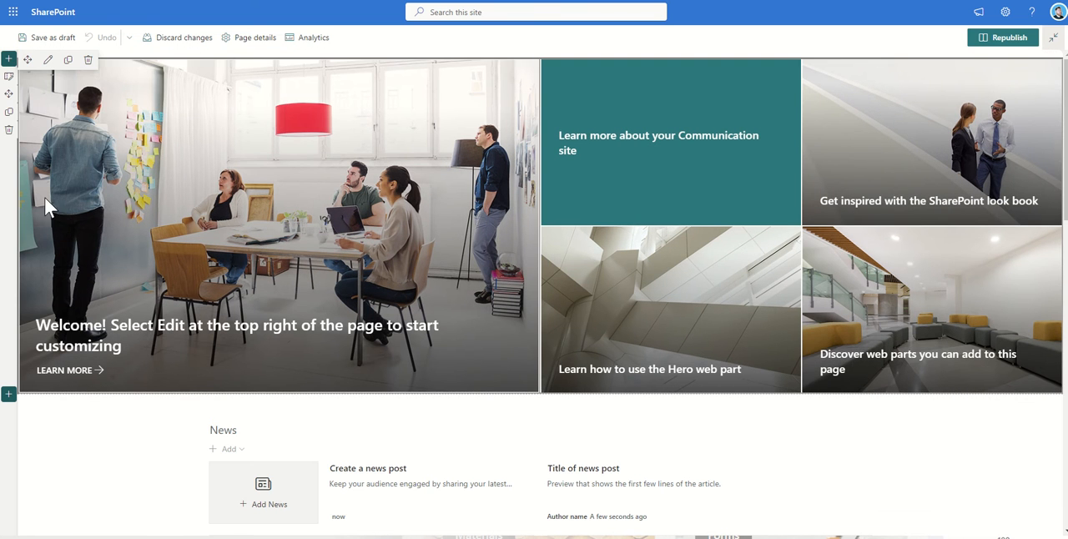
left_click(7, 133)
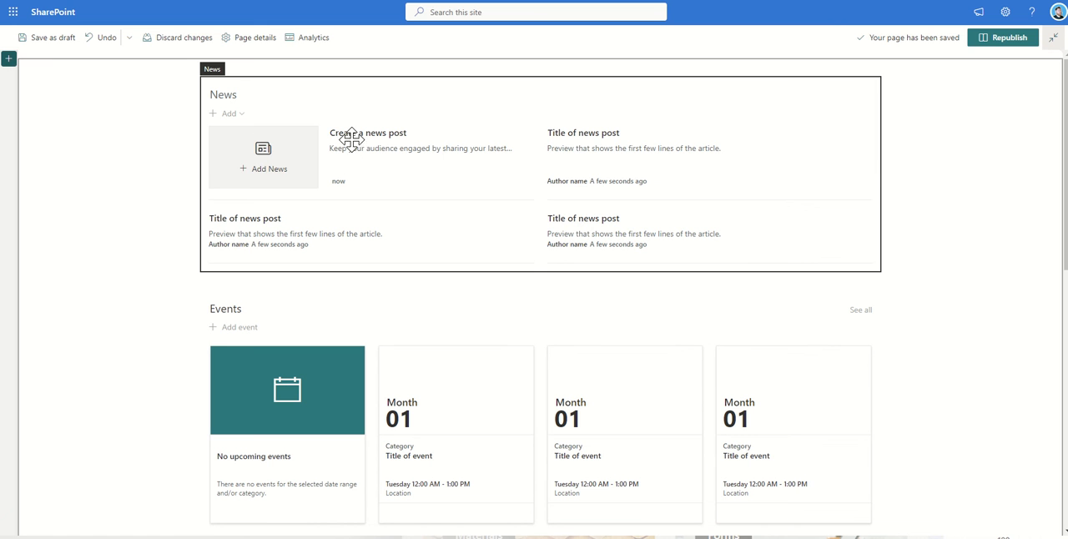
Step: Open the News web part's settings and set its news source to Select sites
left_click(292, 117)
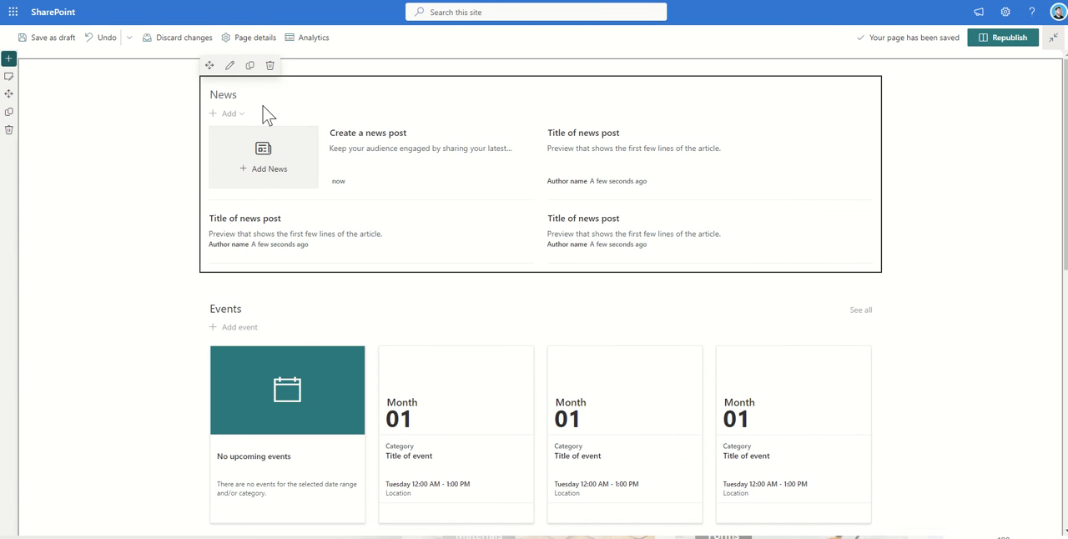
left_click(230, 66)
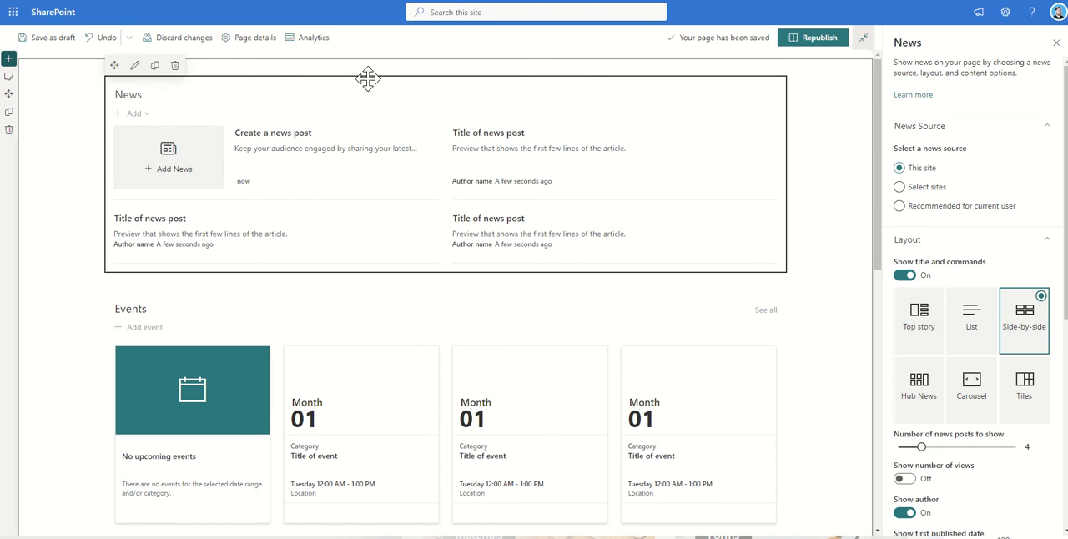
left_click(927, 190)
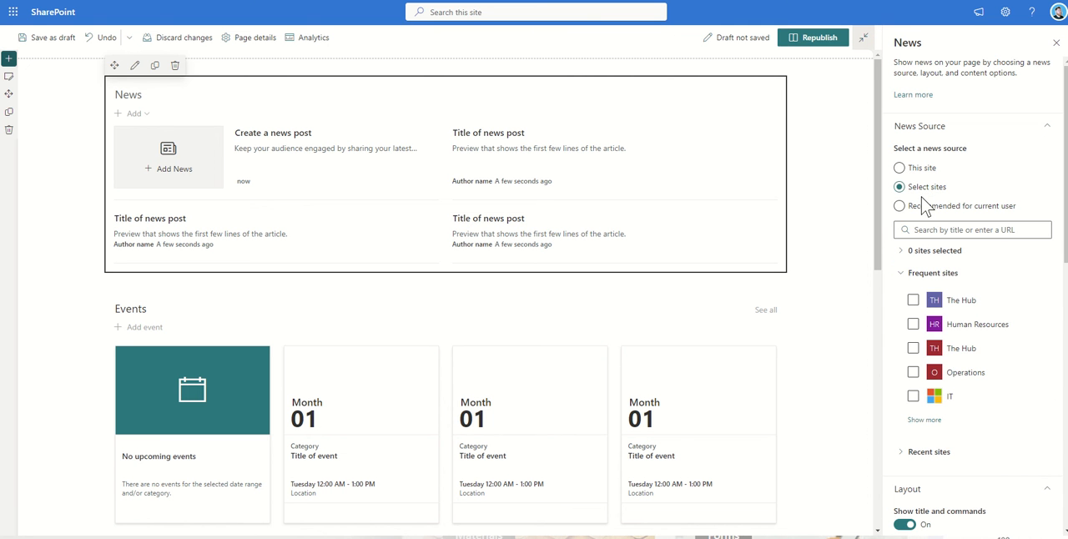
Step: Try Human Resources and Operations one at a time as the News web part's source site, clearing each selection
left_click(943, 331)
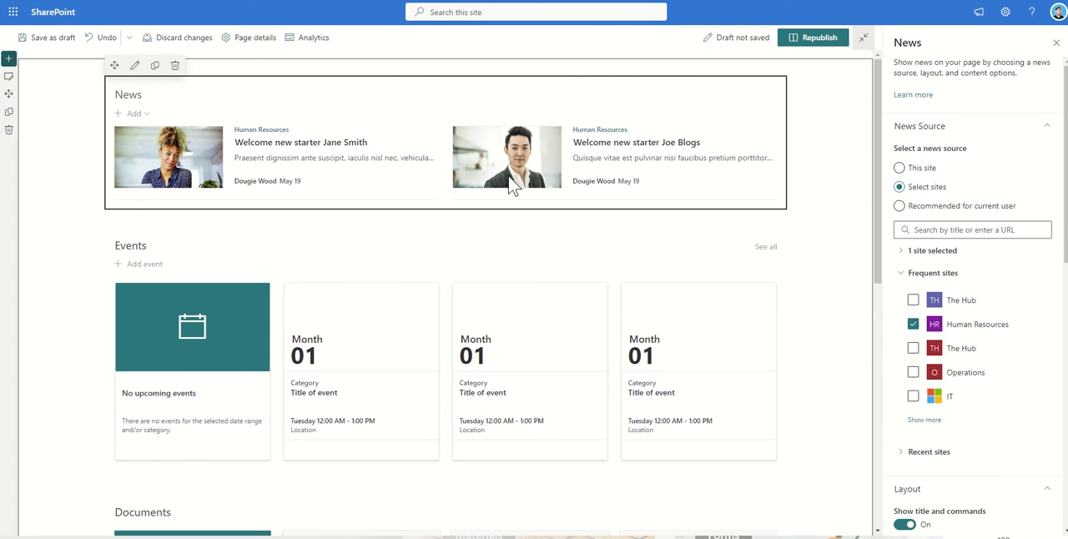
left_click(964, 332)
left_click(959, 382)
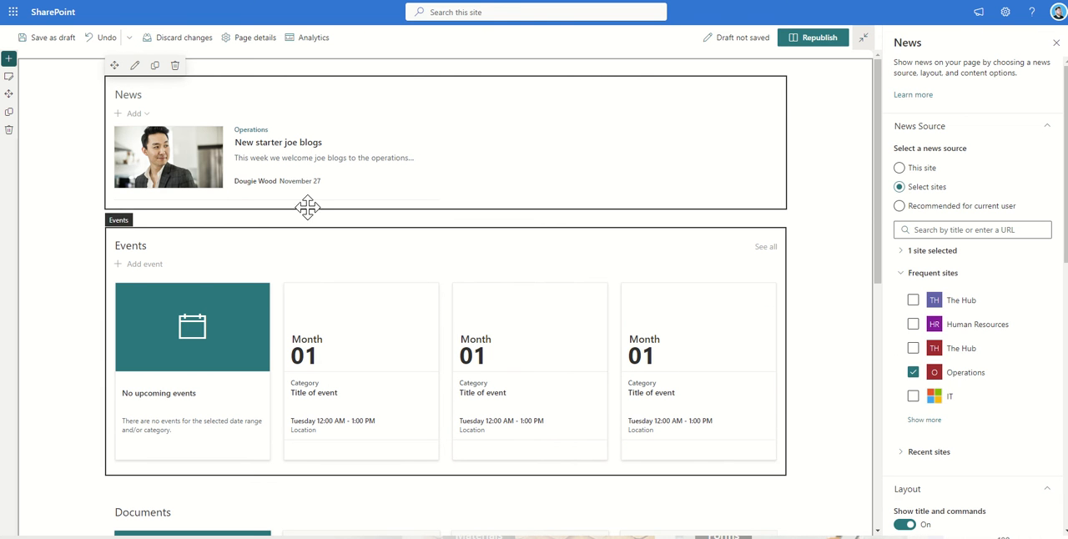
left_click(965, 381)
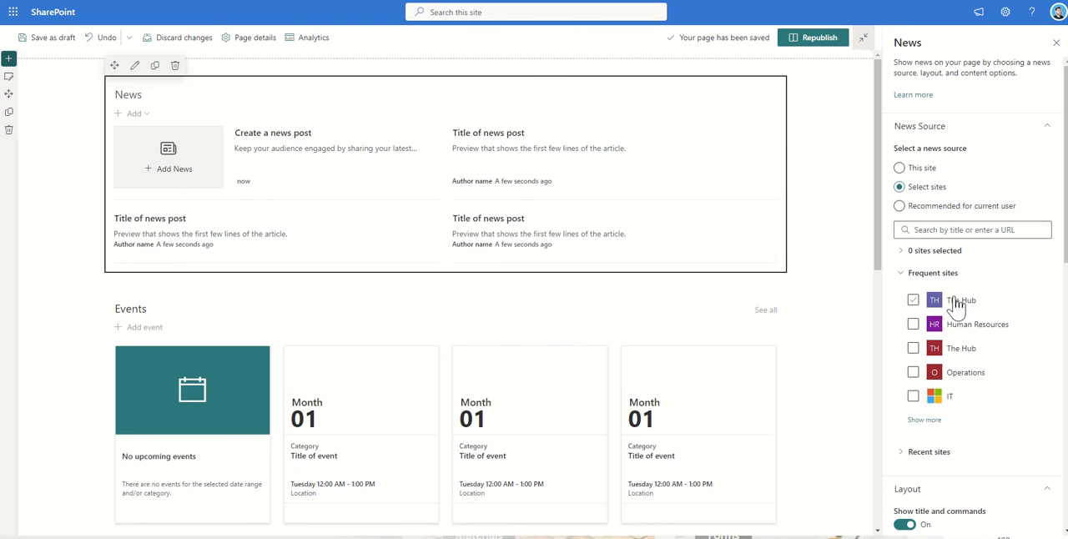
Step: Try combining The Hub, Human Resources and Operations as news sources and clear all three selections
left_click(942, 300)
left_click(953, 326)
left_click(970, 380)
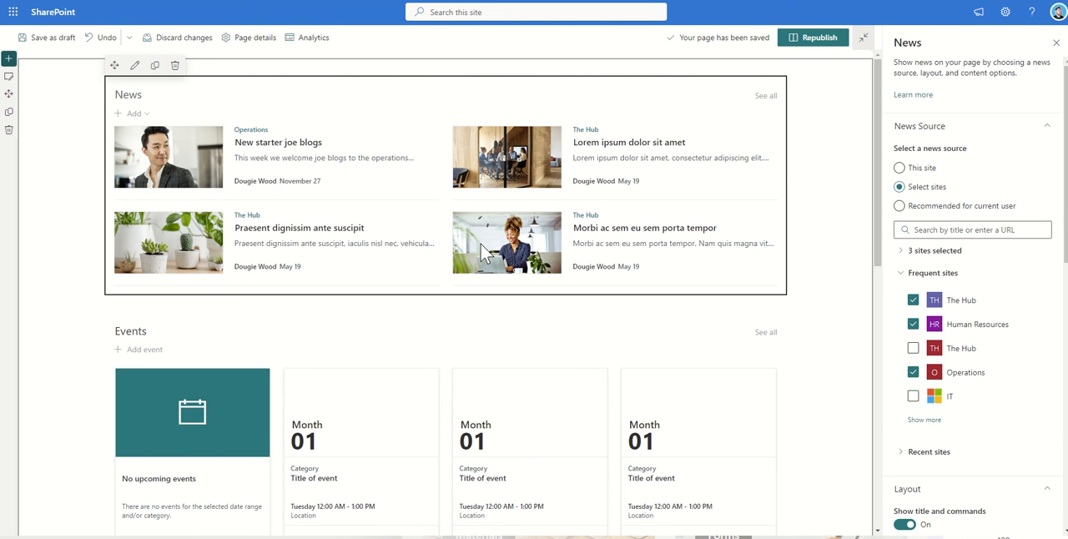
left_click(959, 373)
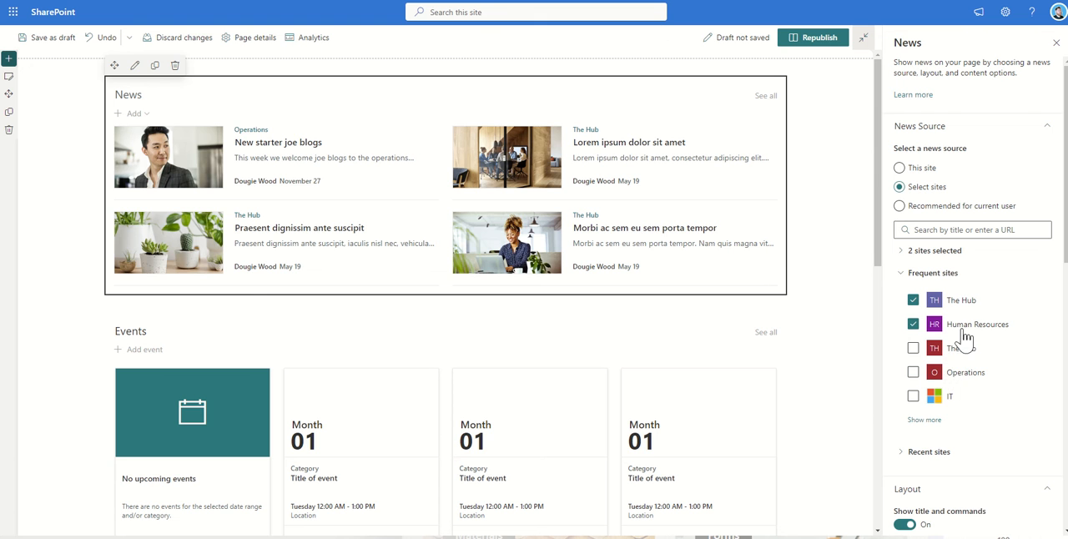
left_click(965, 327)
left_click(960, 302)
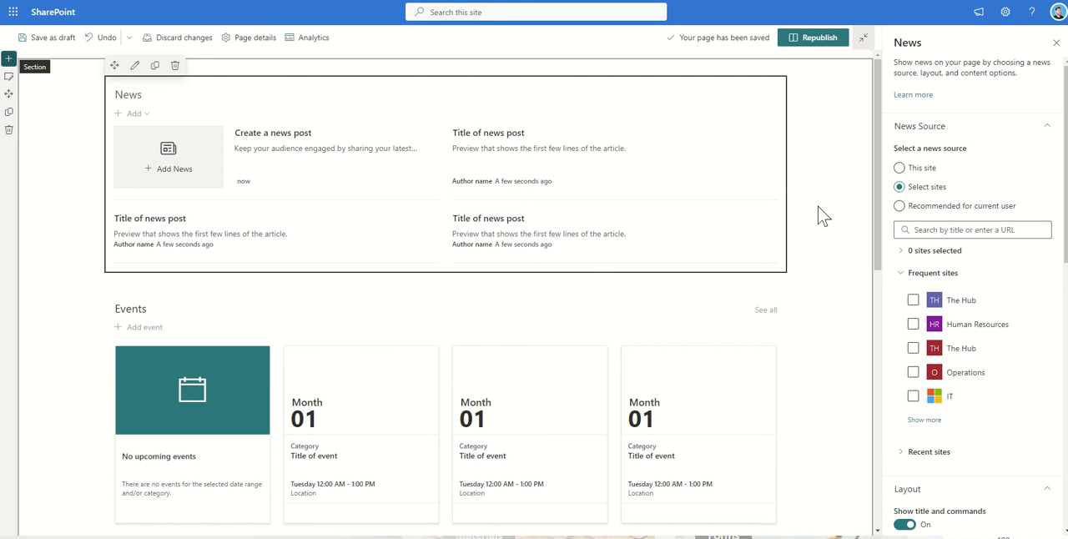
Step: Try the "Recommended for current user" and "This site" news sources and return to Select sites
left_click(931, 206)
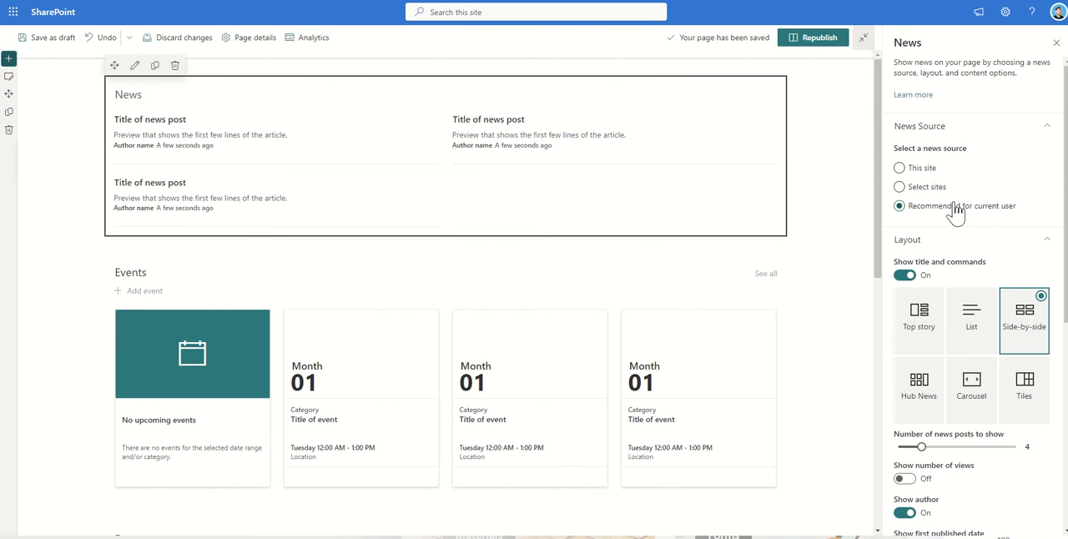
left_click(926, 169)
left_click(930, 187)
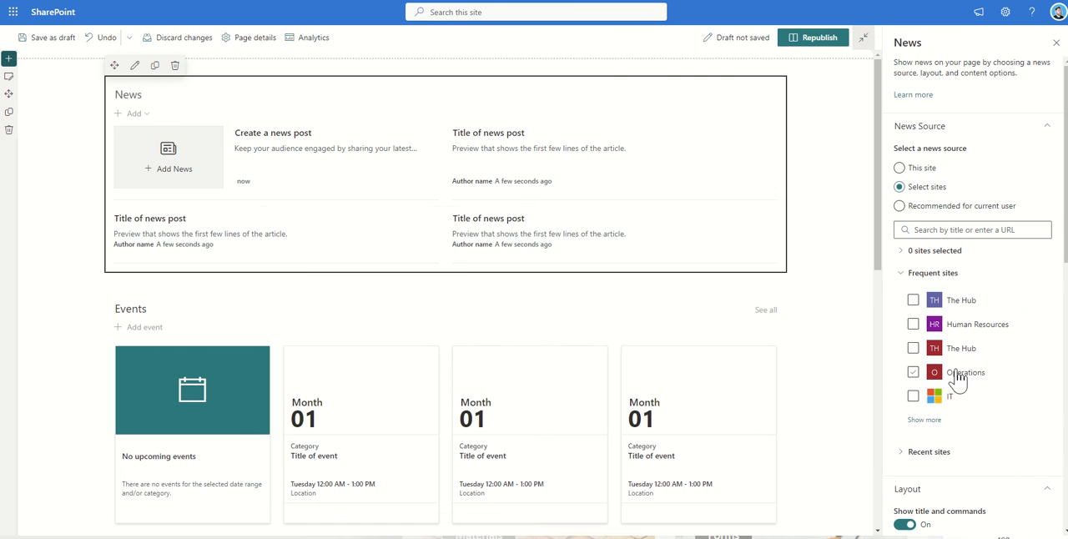
Step: Select Operations, IT and Human Resources as the sites that supply the News web part
left_click(959, 373)
left_click(949, 398)
left_click(968, 331)
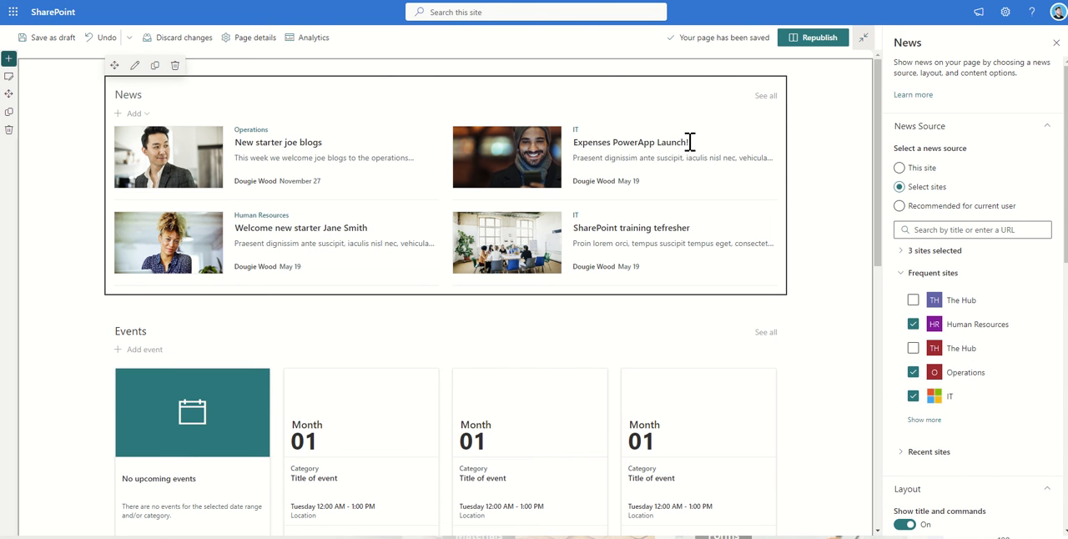
Step: Try the Top story and List layouts on the News web part and set its layout to Hub News
scroll(917, 379, "down", 2)
scroll(921, 383, "down", 5)
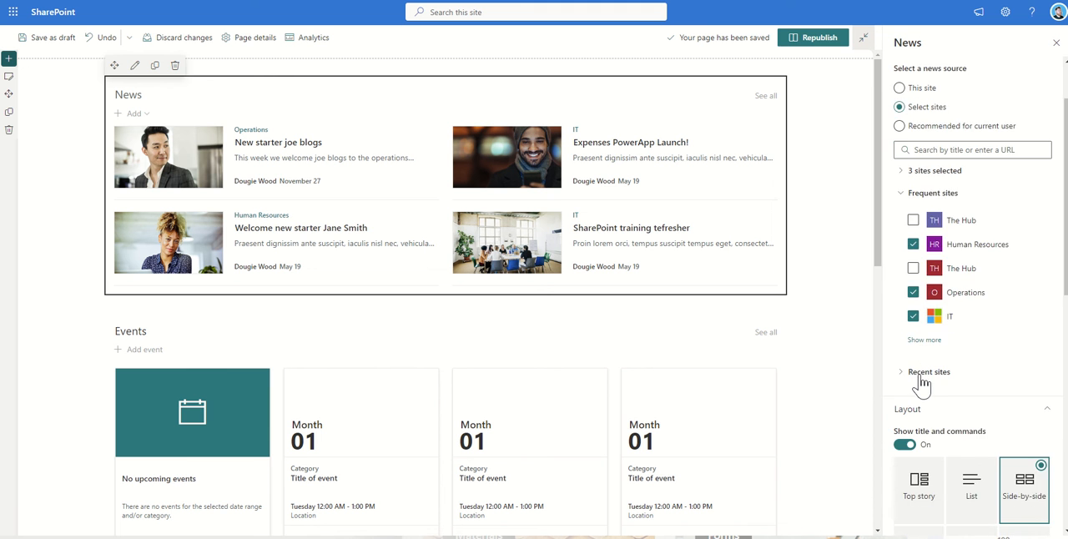
scroll(921, 385, "down", 1)
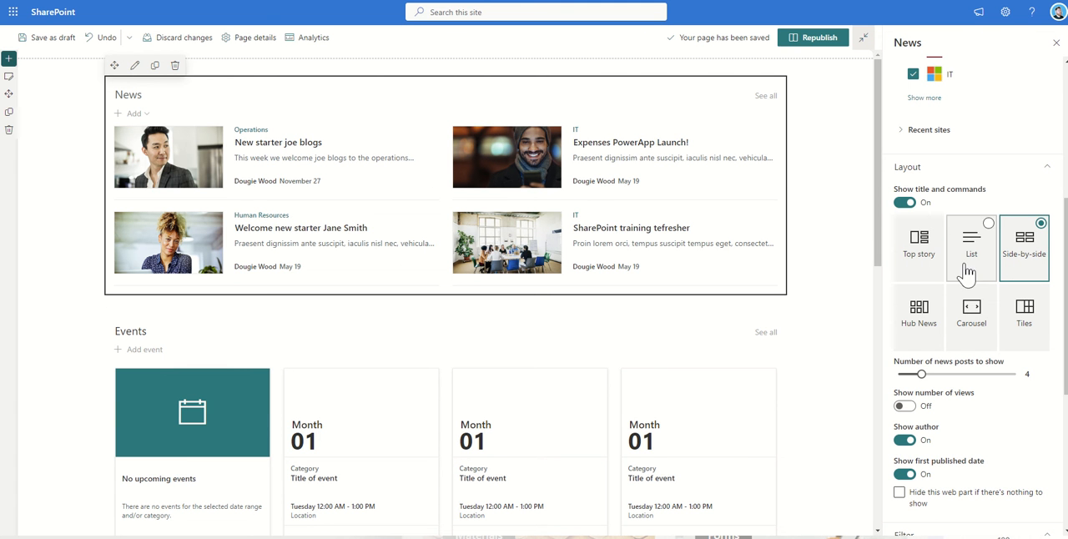
left_click(927, 267)
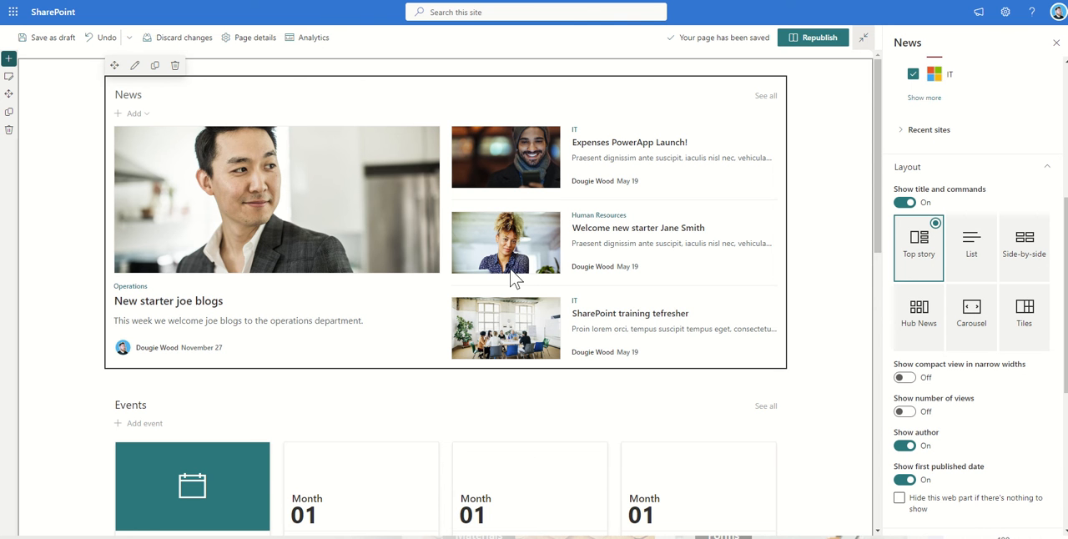
left_click(961, 248)
scroll(527, 349, "down", 3)
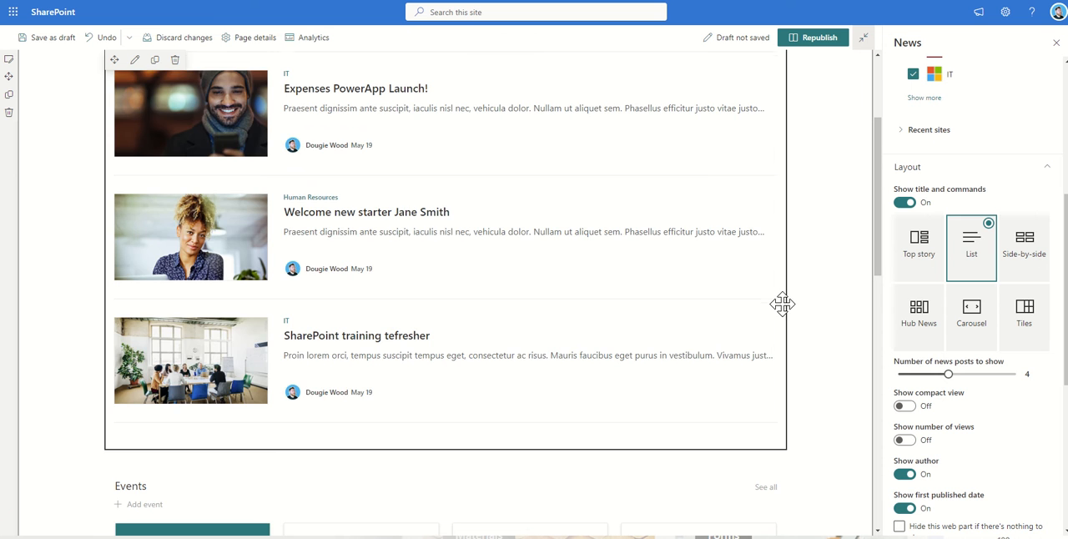
left_click(934, 331)
scroll(489, 253, "up", 2)
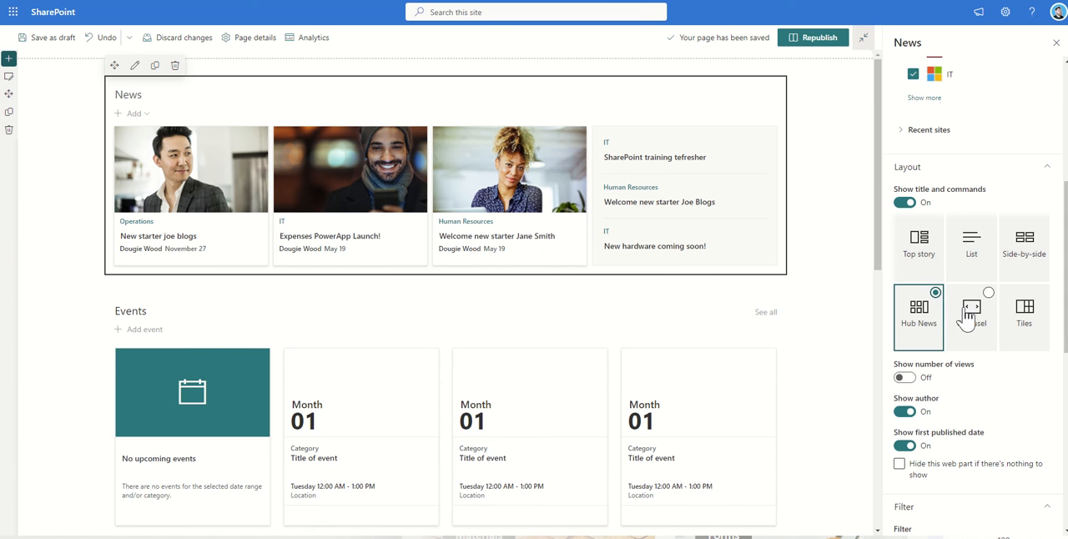
Step: Try the Tiles layout, set the News web part to the Carousel layout and limit it to 3 news posts
left_click(1034, 334)
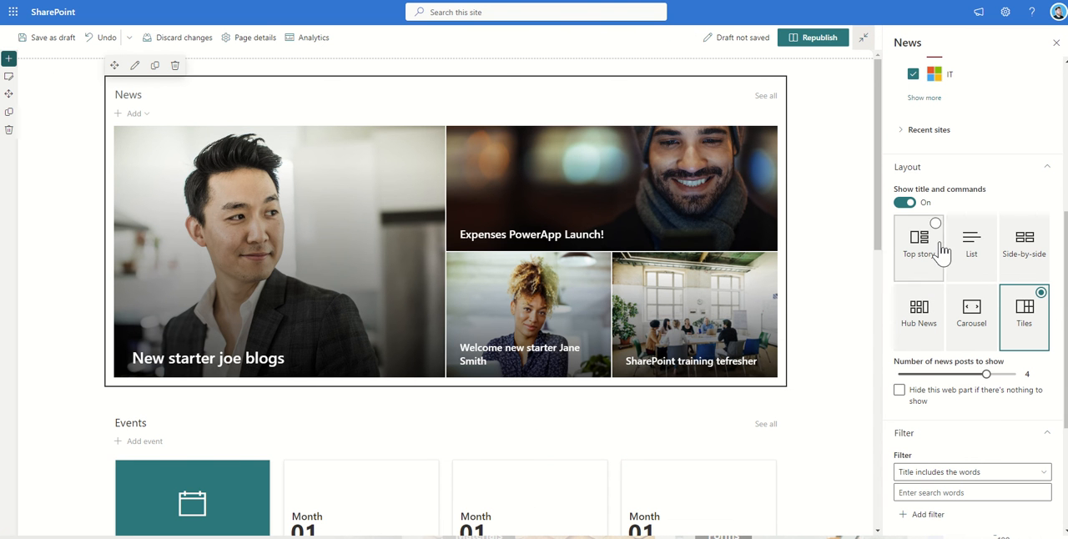
left_click(976, 335)
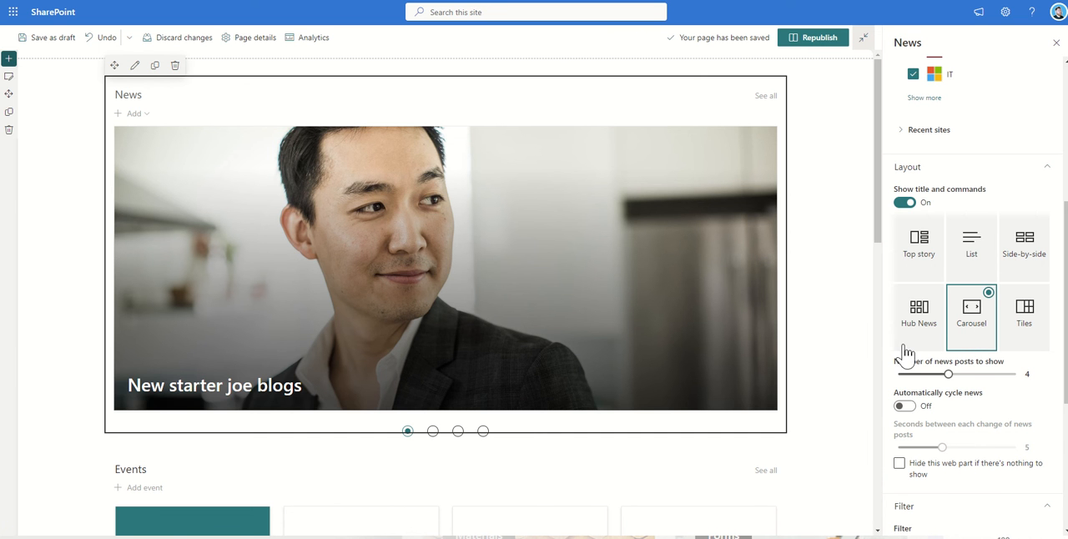
left_click_drag(945, 373, 993, 386)
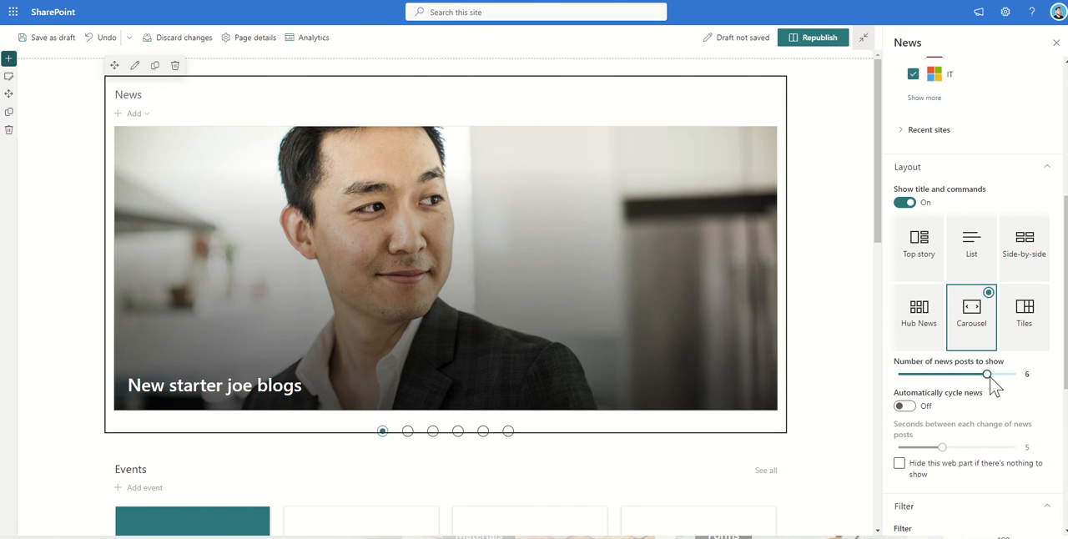
left_click(925, 374)
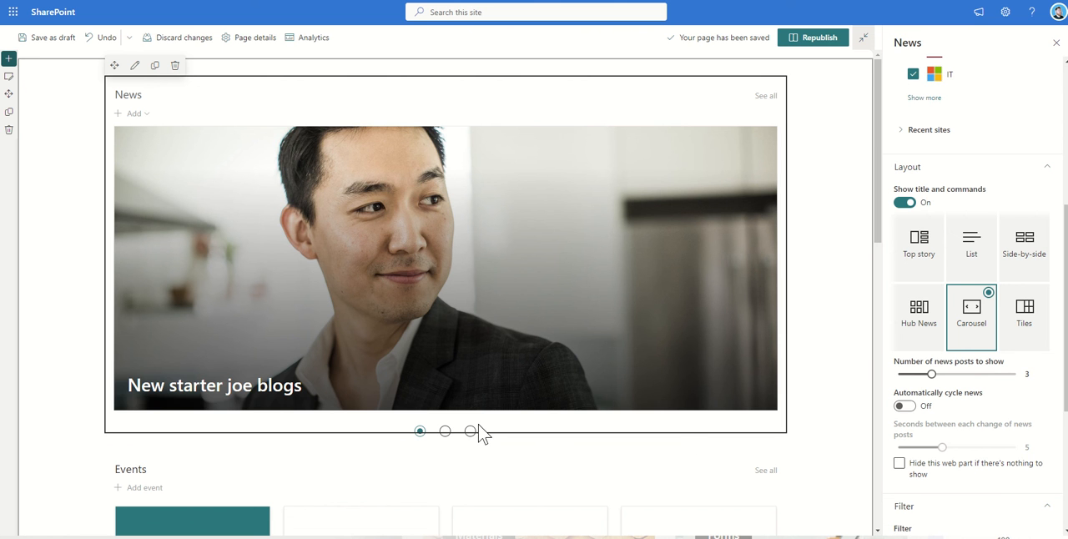
Step: Try showing 6 and 5 news posts in the carousel and return the number to 3
left_click_drag(931, 374, 982, 375)
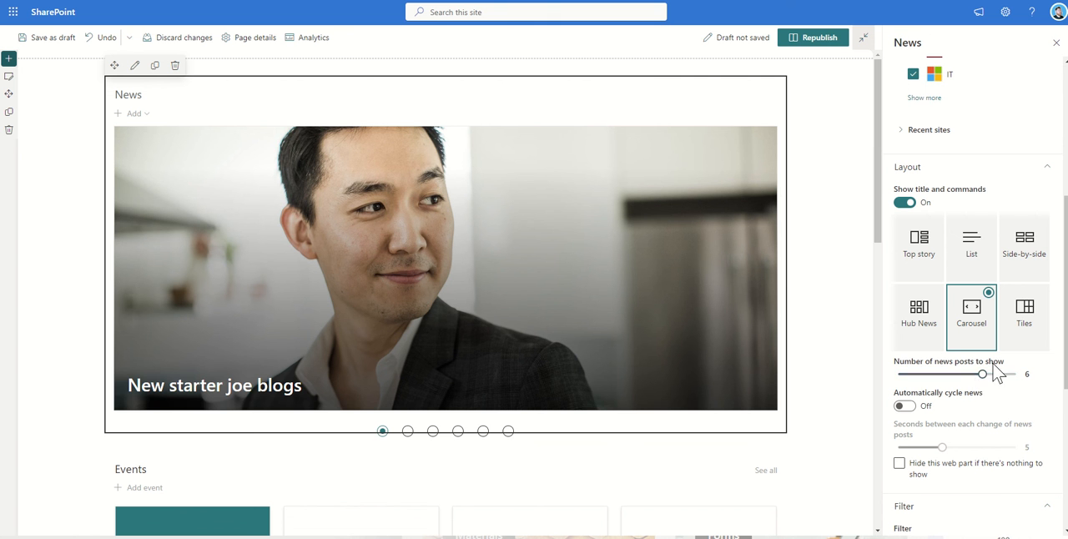
left_click(963, 375)
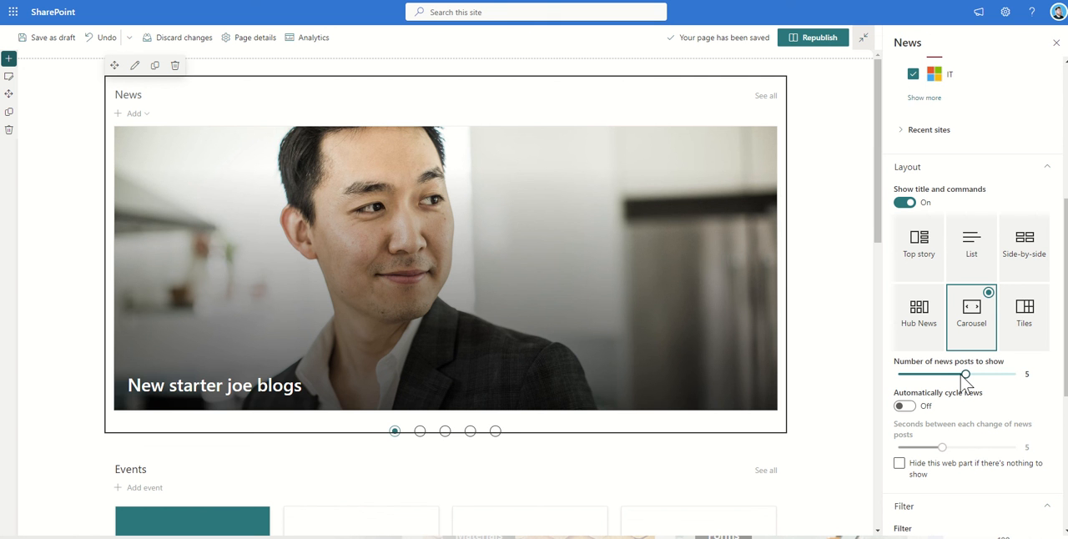
left_click_drag(965, 377, 932, 377)
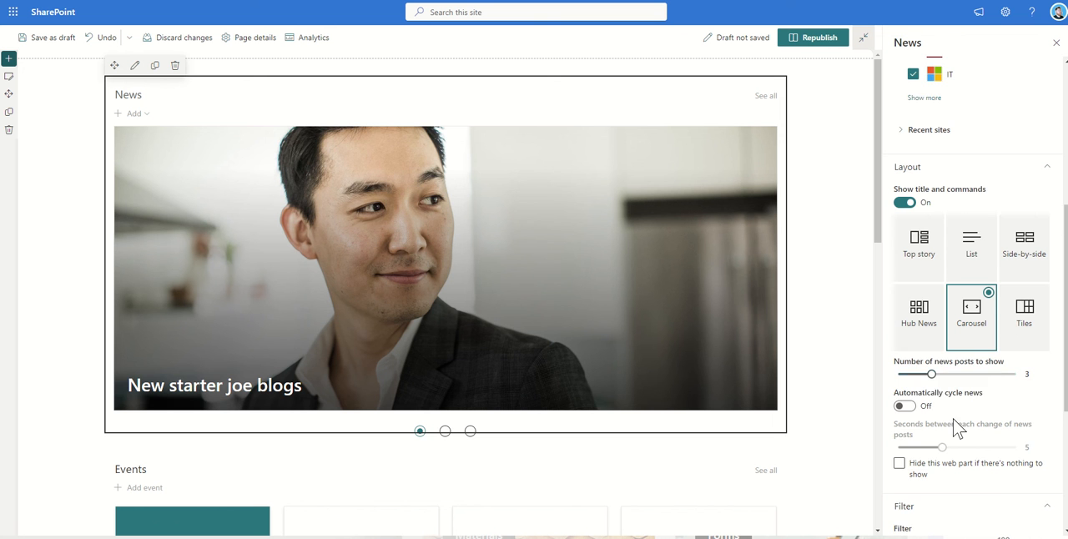
Step: Enable automatic cycling of the carousel's news with 3 seconds between each change of news posts
scroll(917, 427, "down", 1)
left_click(903, 344)
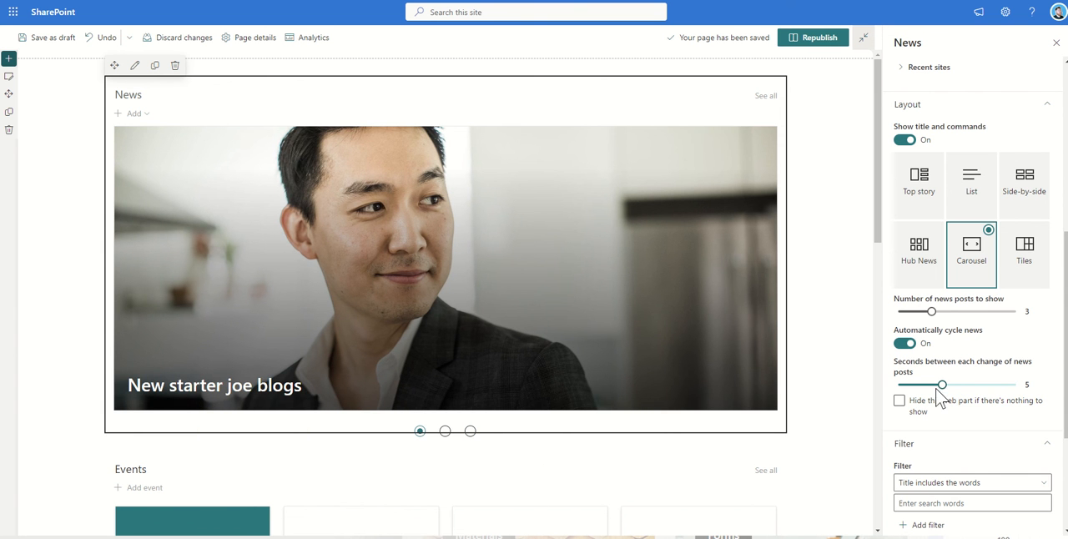
left_click_drag(916, 386, 892, 387)
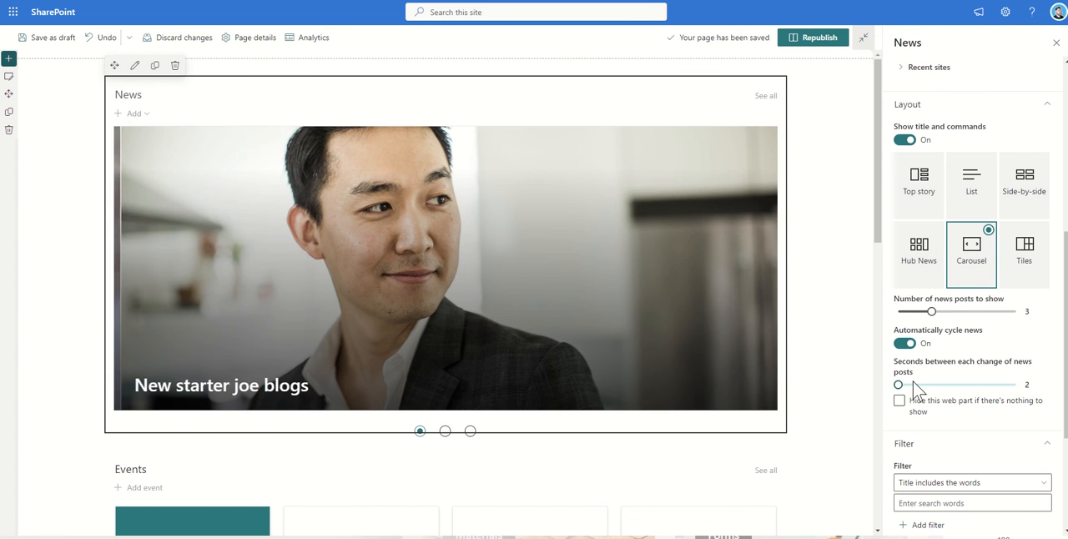
left_click_drag(898, 385, 912, 385)
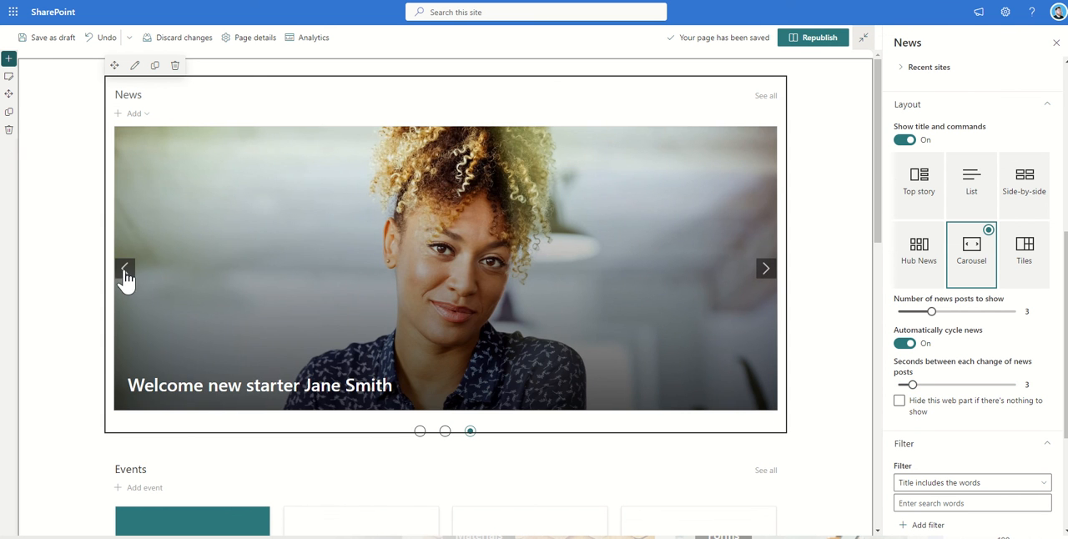
Step: Page backward and forward through the news posts in the carousel
left_click(124, 271)
left_click(124, 271)
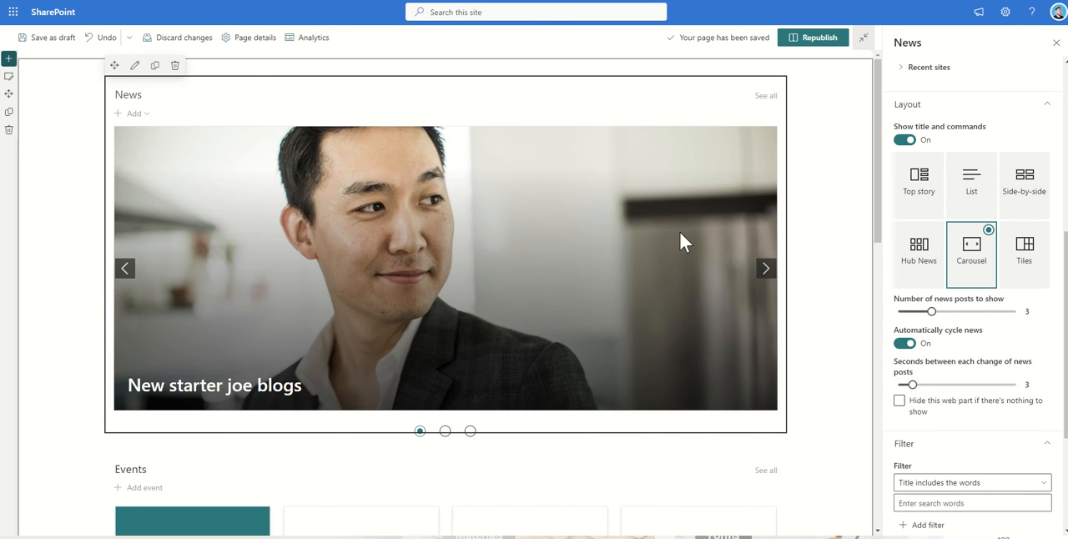
left_click(758, 267)
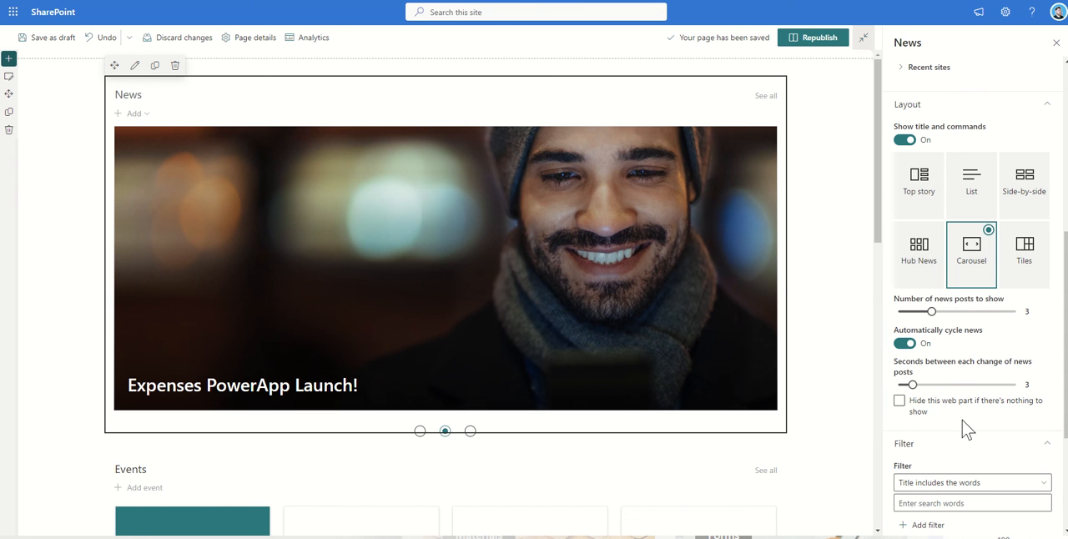
Step: Review the News web part's source, filter, audience targeting and organize settings
scroll(962, 419, "down", 3)
scroll(962, 426, "down", 2)
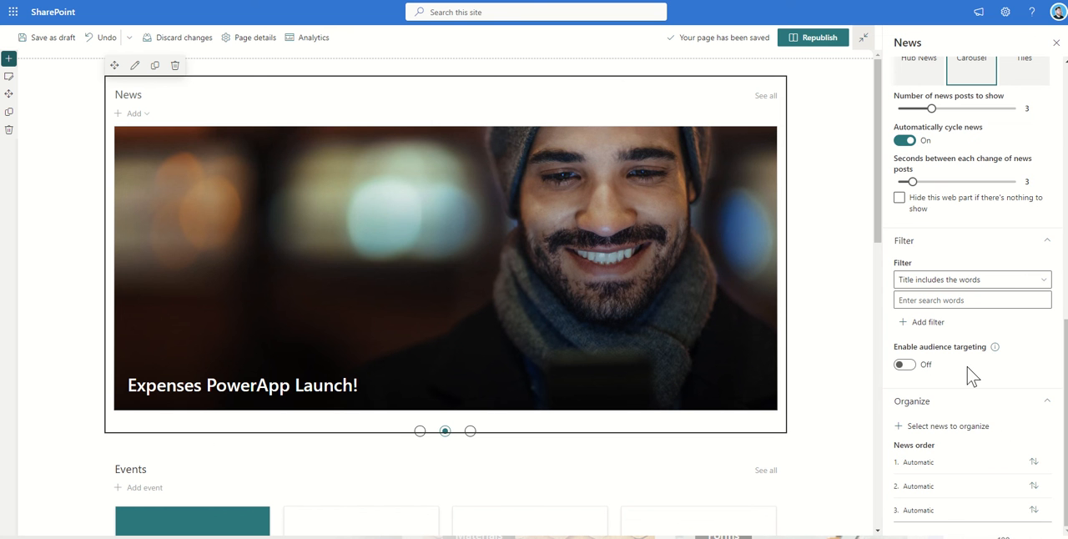
scroll(967, 375, "up", 8)
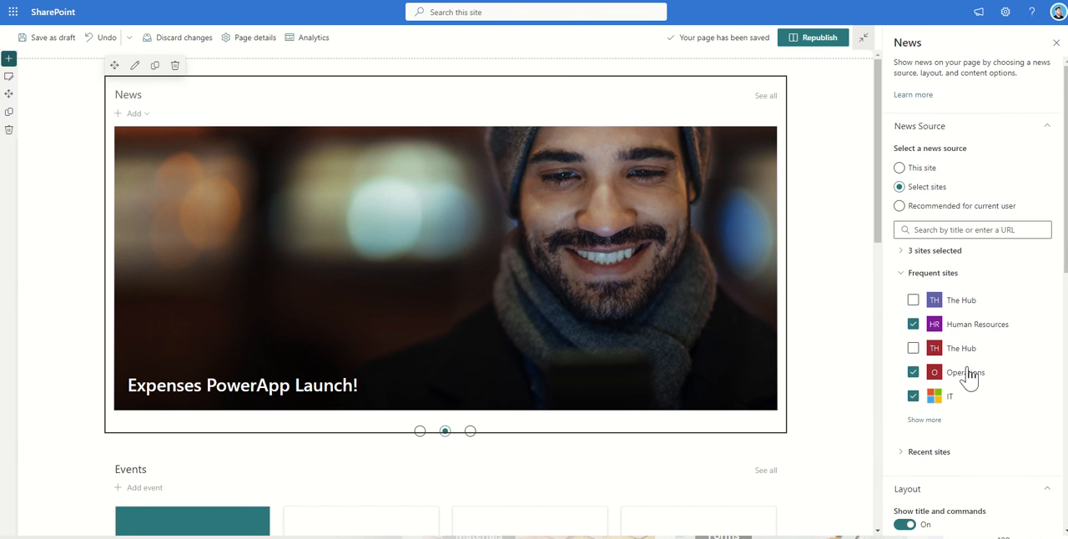
scroll(967, 292, "down", 10)
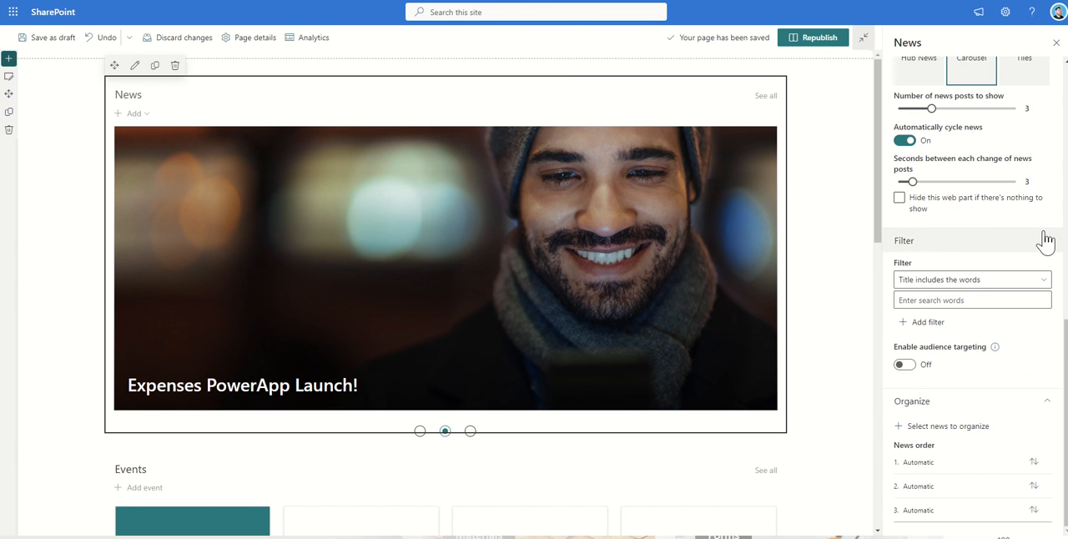
scroll(986, 243, "up", 1)
scroll(986, 243, "up", 1)
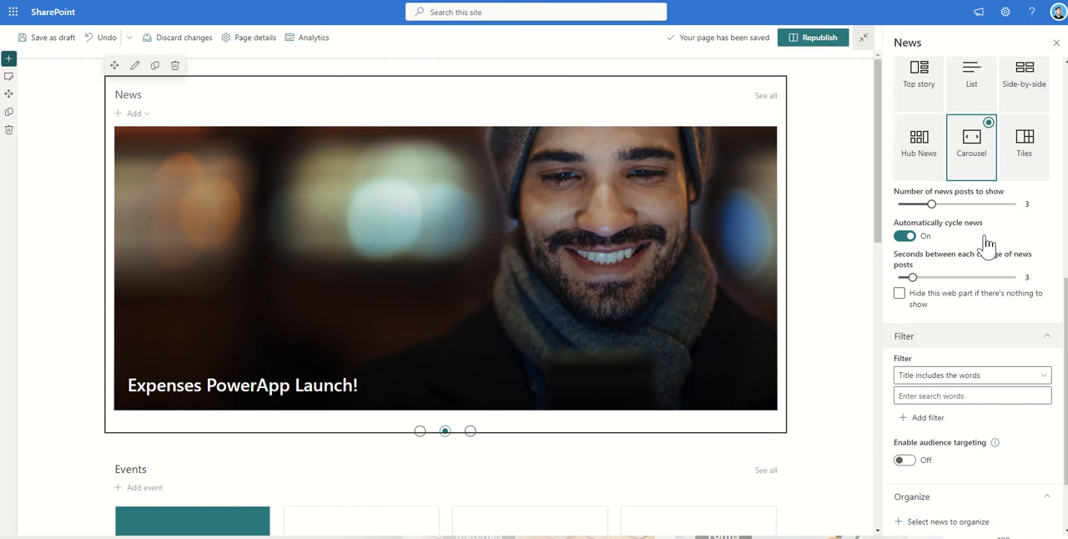
Step: Turn off the News web part's title and commands, republish the home page and advance the published carousel
scroll(986, 245, "up", 3)
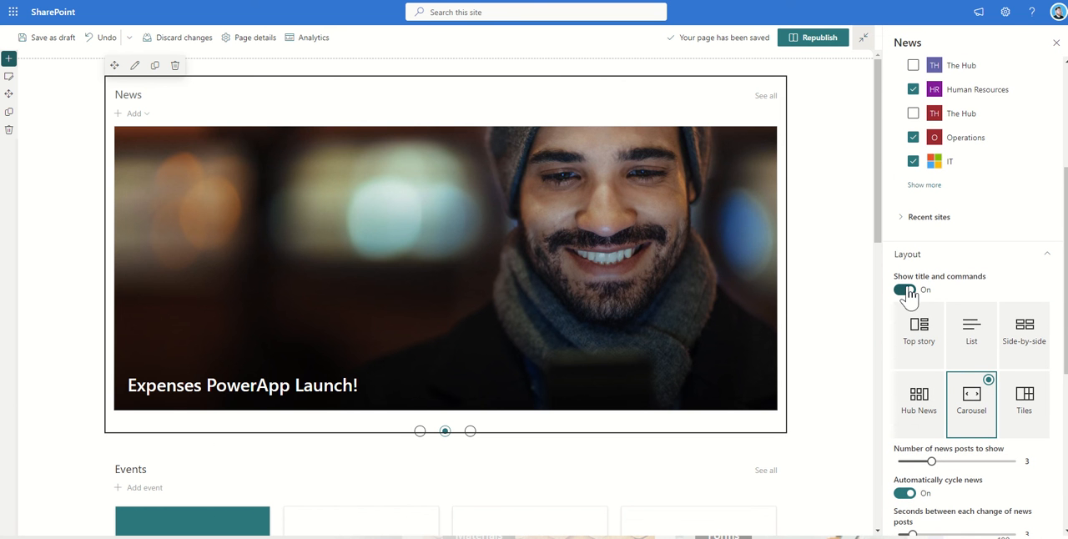
left_click(906, 291)
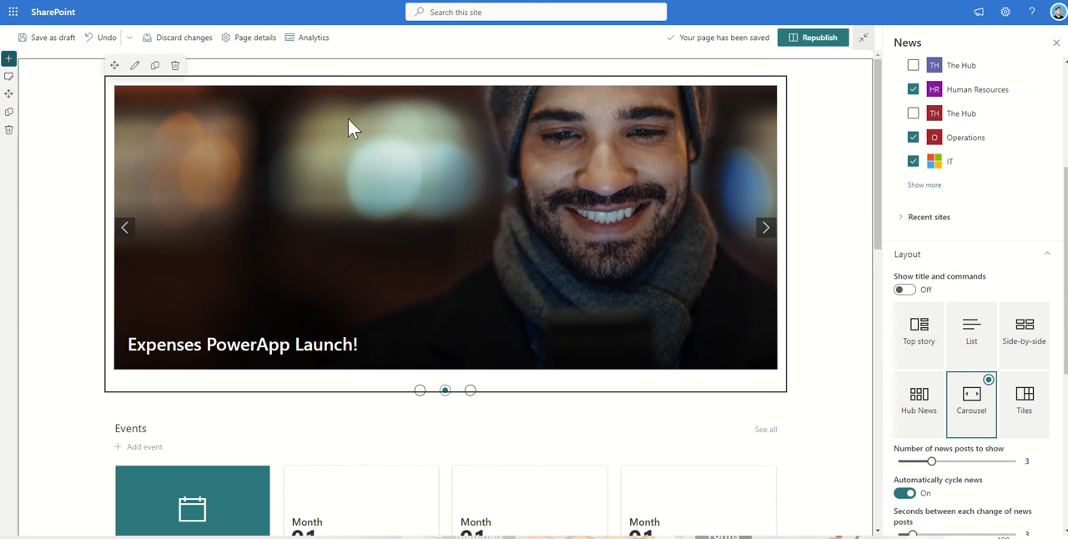
left_click(905, 292)
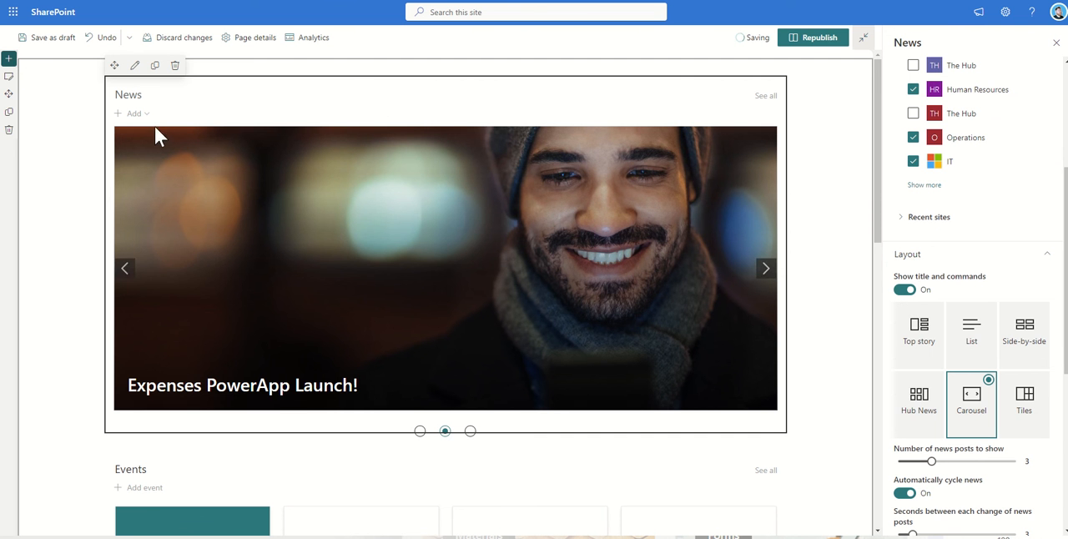
left_click(905, 292)
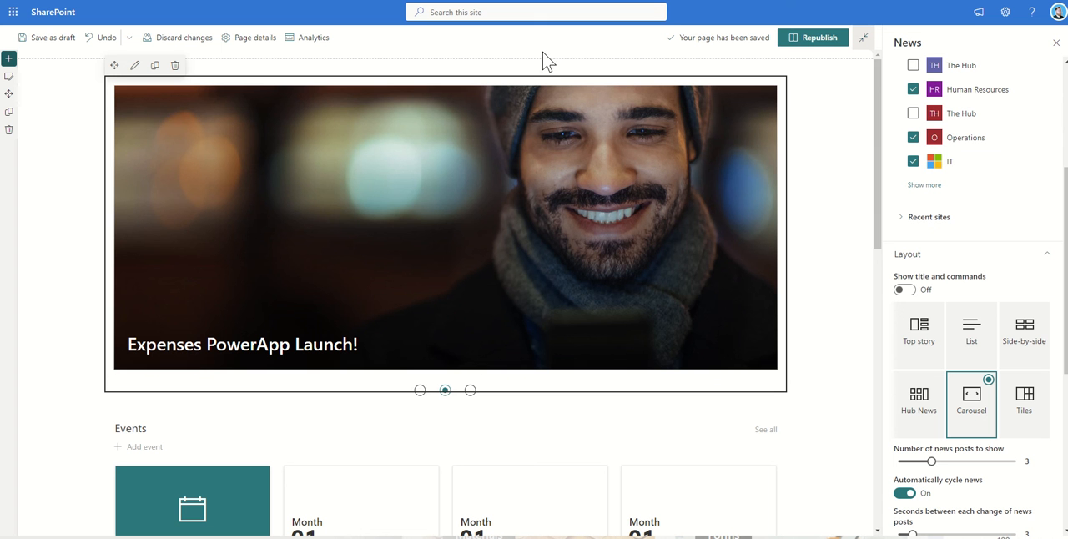
left_click(815, 42)
left_click(758, 269)
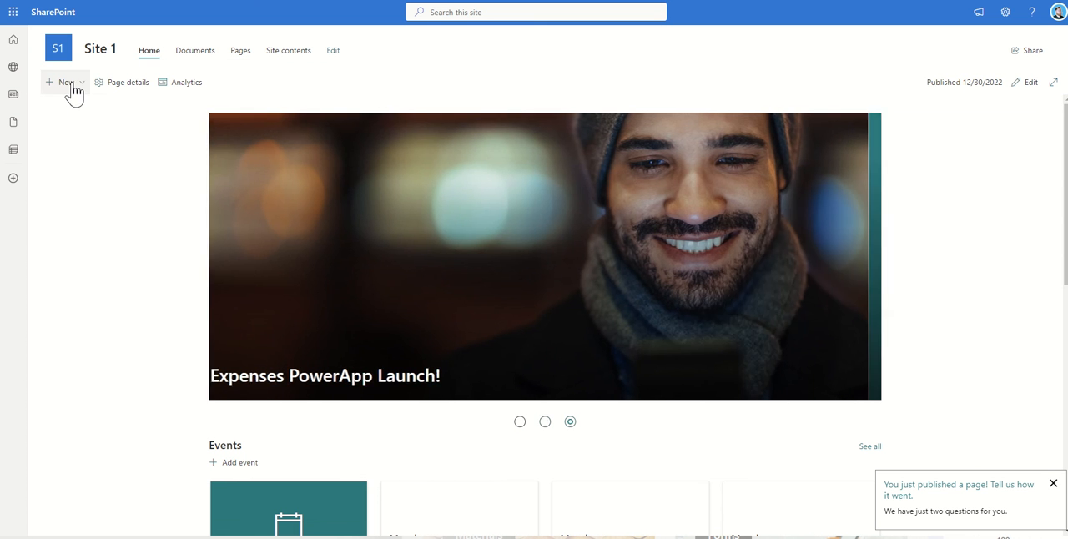
Step: Create a news post from the Blank template and title it "Welcome to" followed by the new starter's full name
left_click(72, 85)
left_click(64, 184)
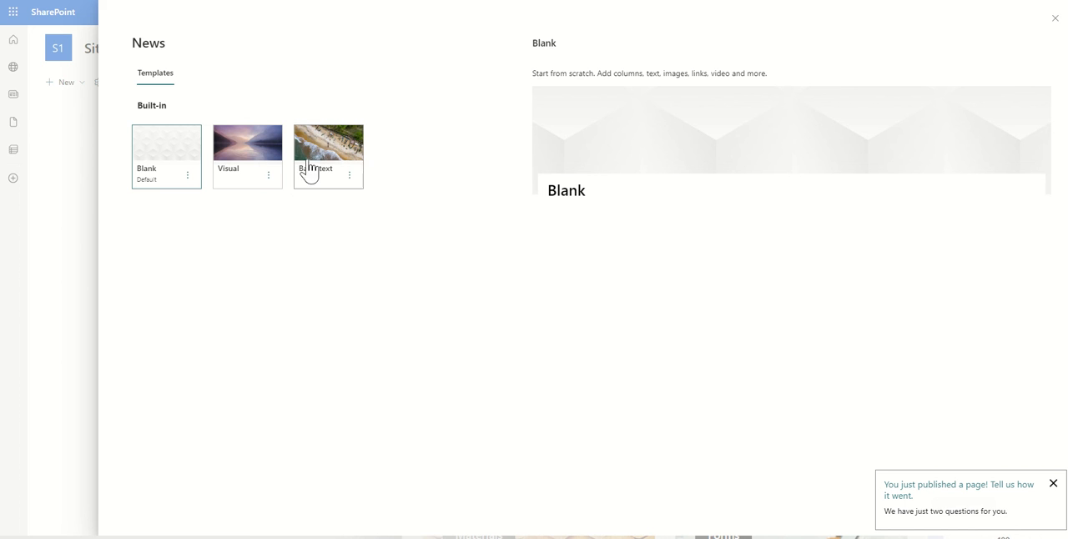
left_click(166, 169)
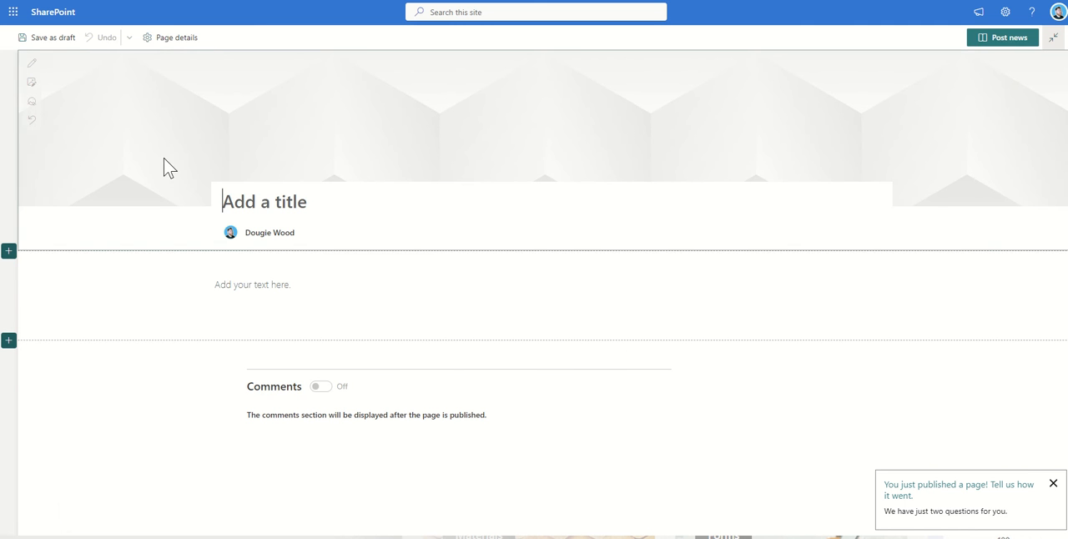
type("W")
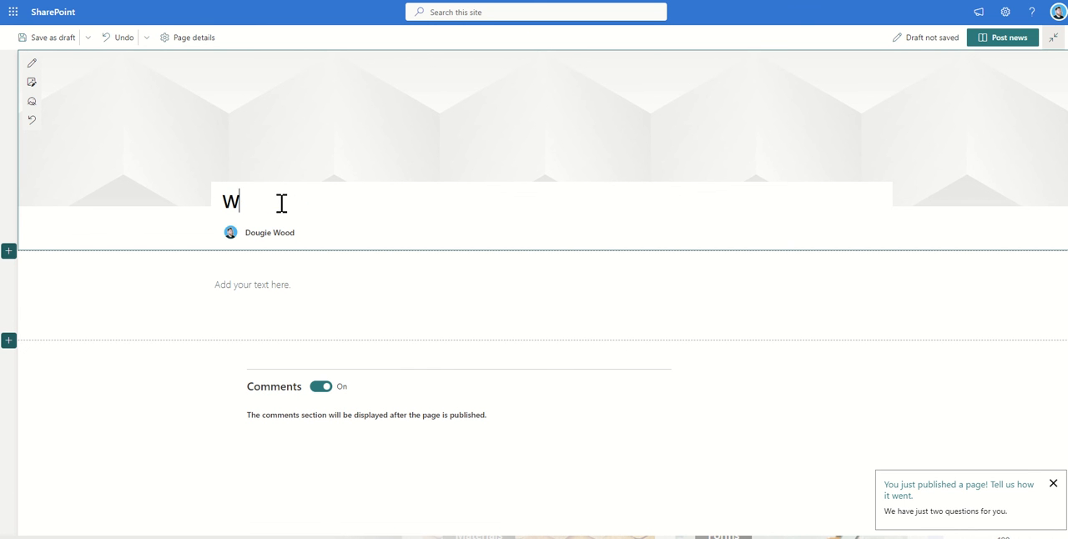
type("elcome to Jow Blo")
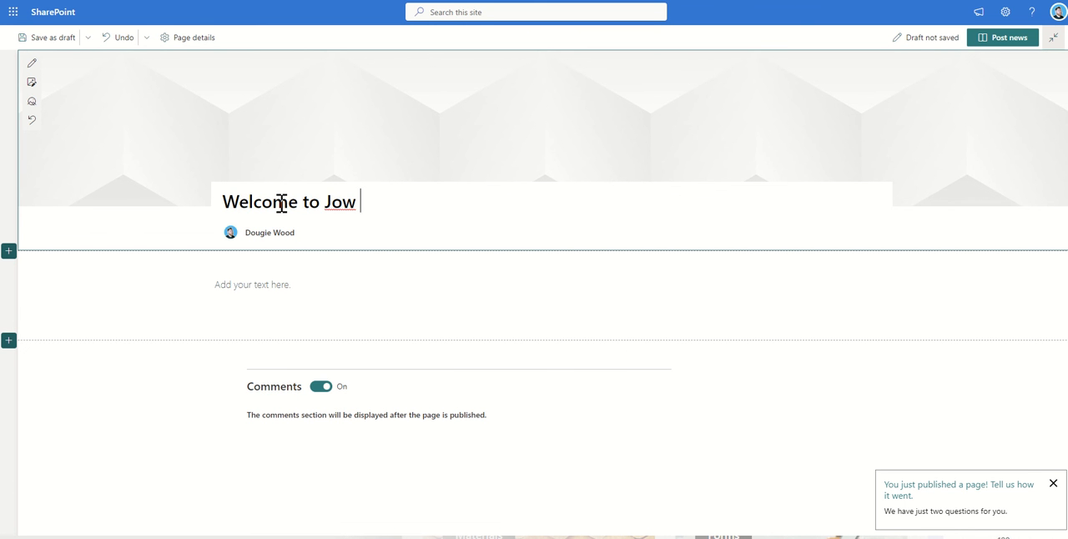
key("BackSpace")
key("BackSpace")
key("BackSpace")
key("BackSpace")
key("BackSpace")
type("e Blogs")
Step: Write the post's body as "This week we welcome", the new starter's name and "to hr."
left_click(291, 297)
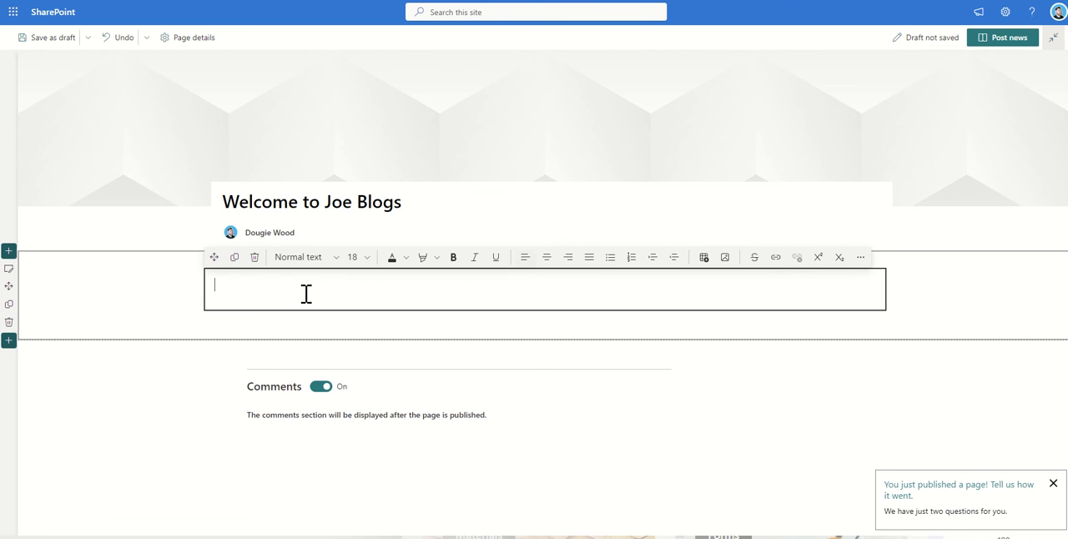
type("This week we we")
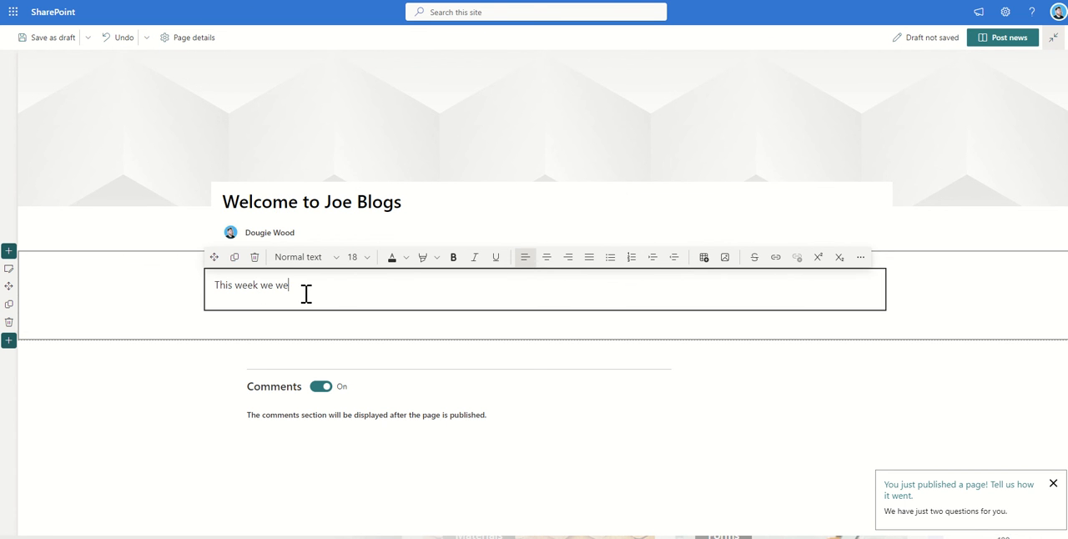
type("lcome joe blogs to hr.")
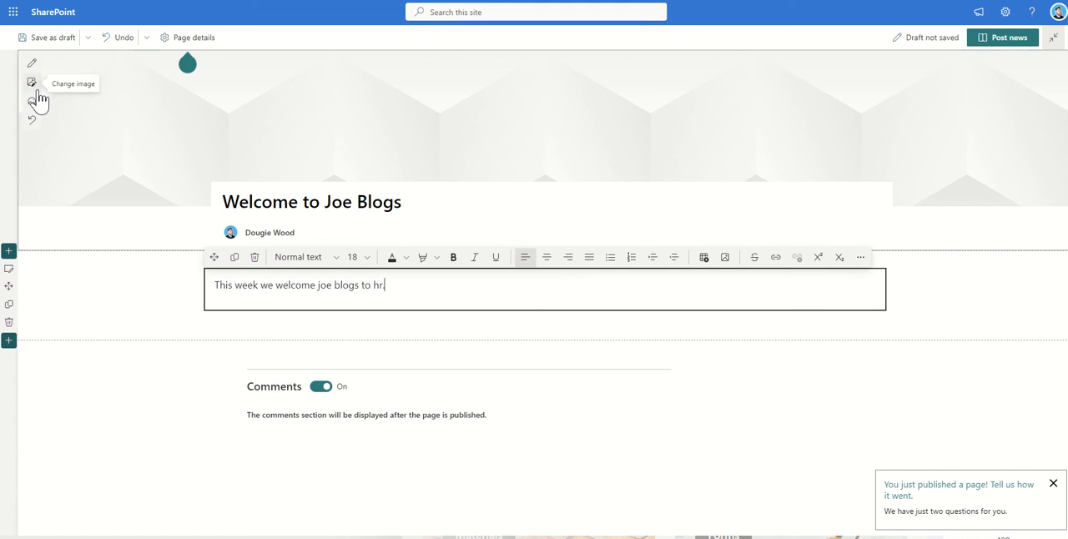
Step: Replace the post's banner image with the "office" stock photo of a man in a dark jacket looking sideways
left_click(36, 98)
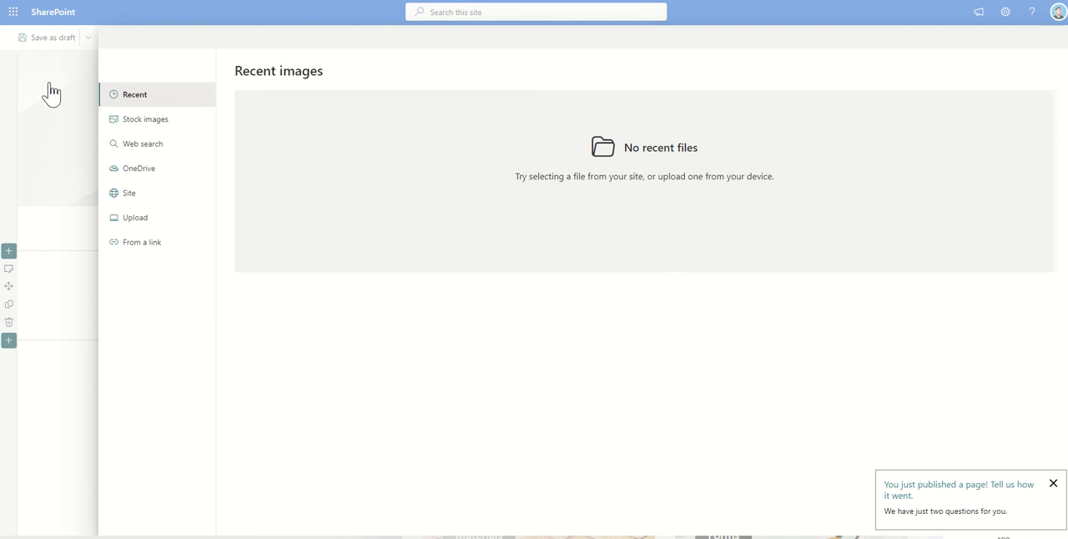
left_click(153, 129)
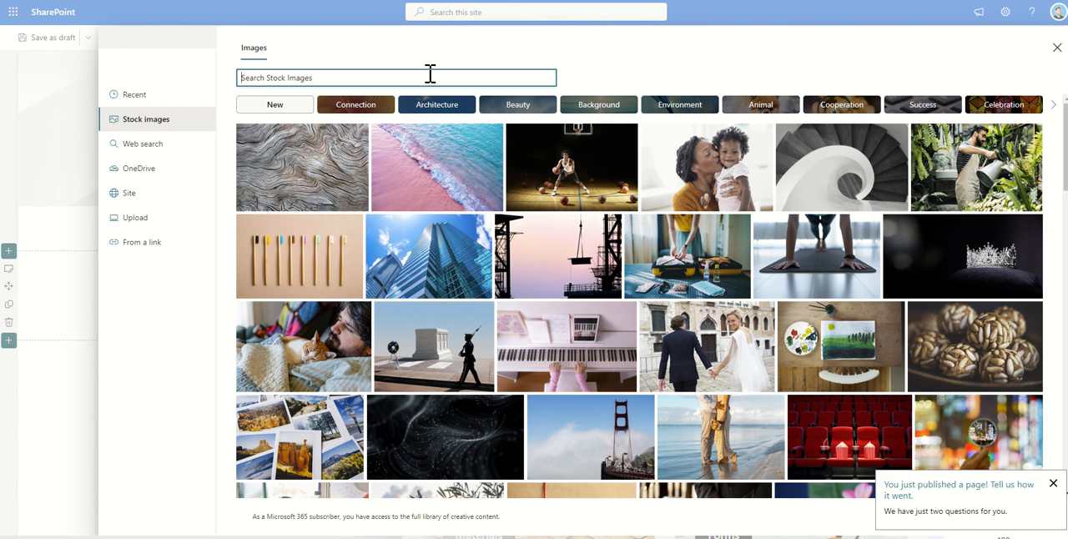
type("office")
key("Return")
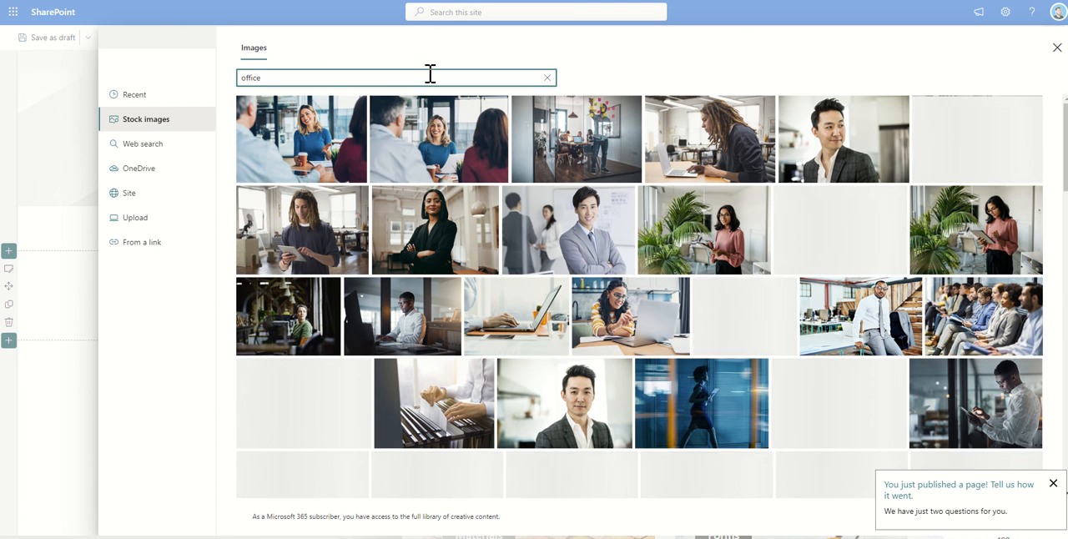
left_click(882, 144)
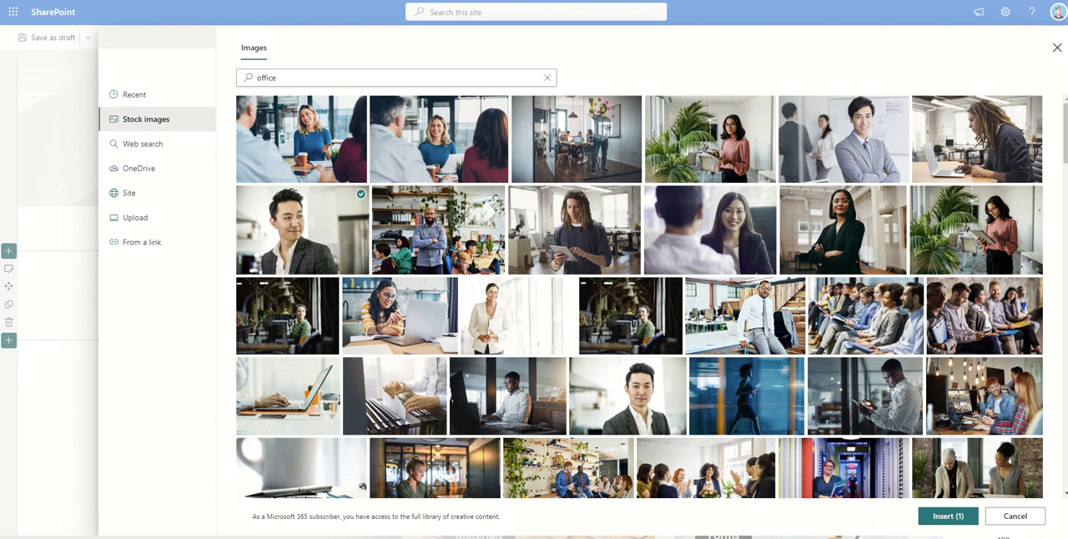
left_click(949, 517)
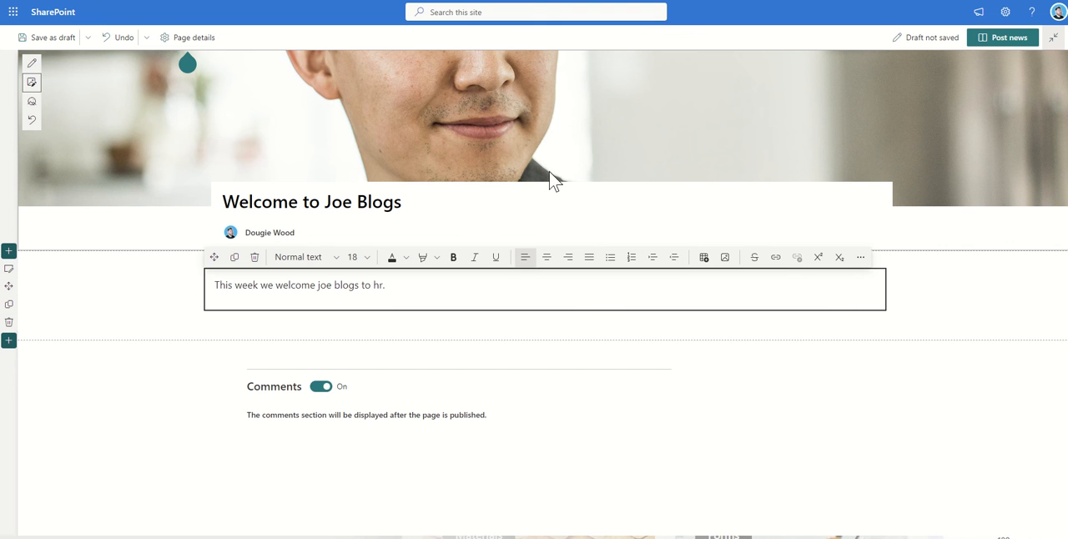
Step: Post the news article, return to the site's home page and advance its news carousel
left_click(1009, 42)
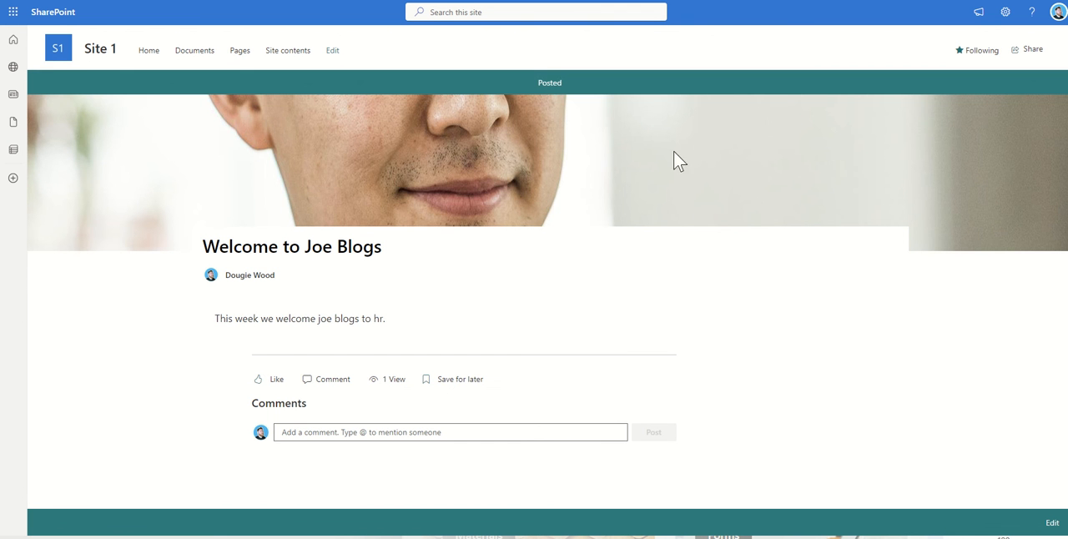
left_click(58, 58)
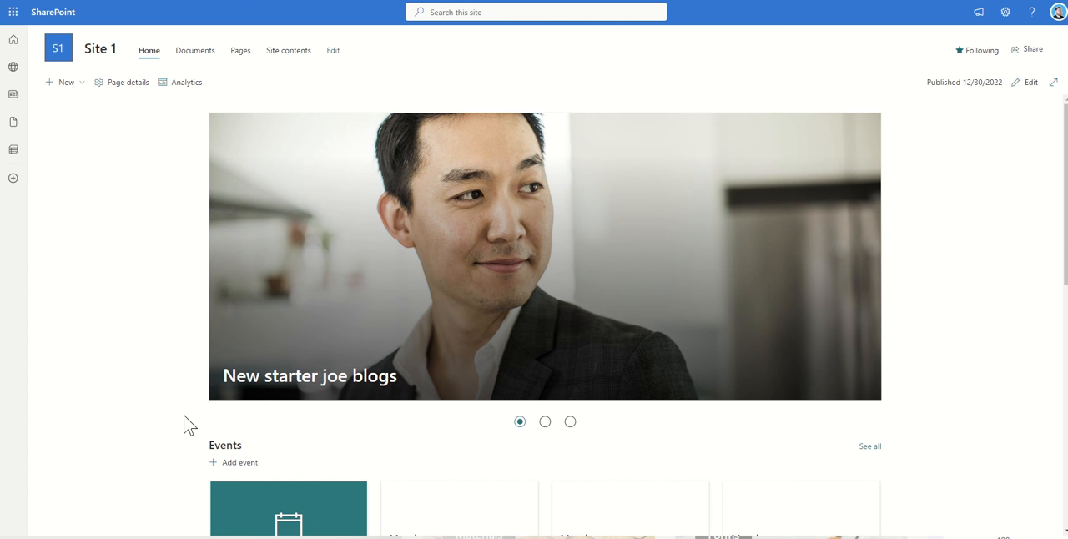
left_click(872, 259)
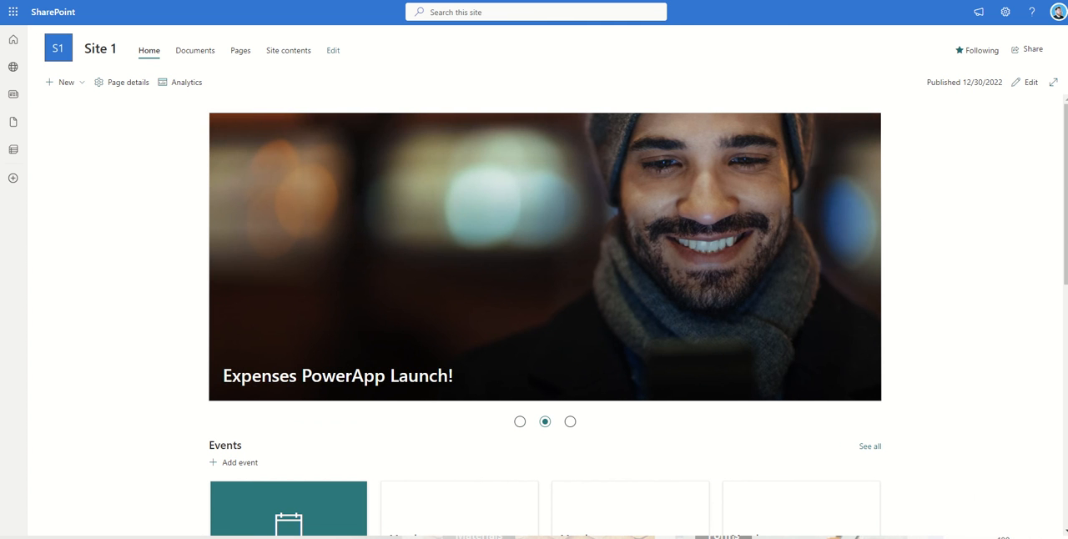